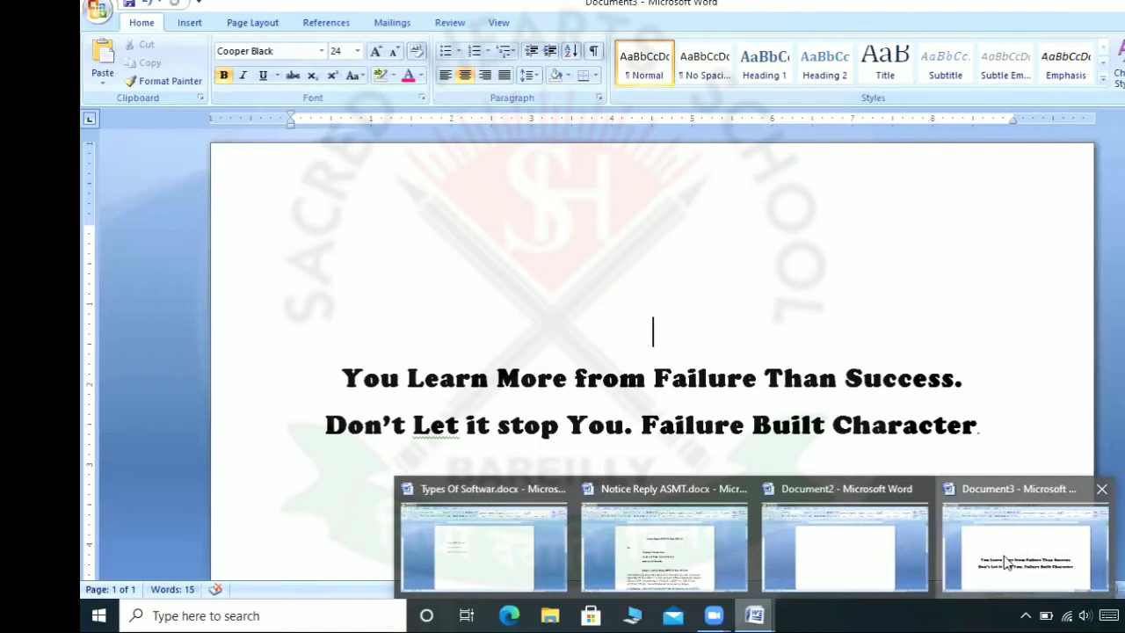
Switch to Document3 and open its custom watermark settings
click(949, 567)
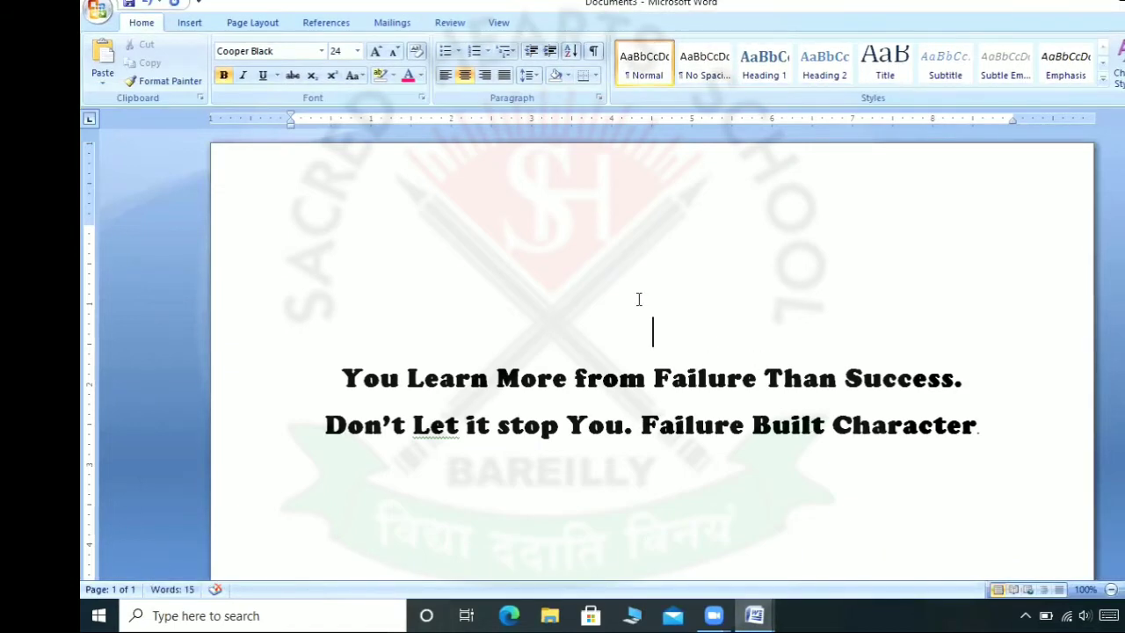
click(257, 26)
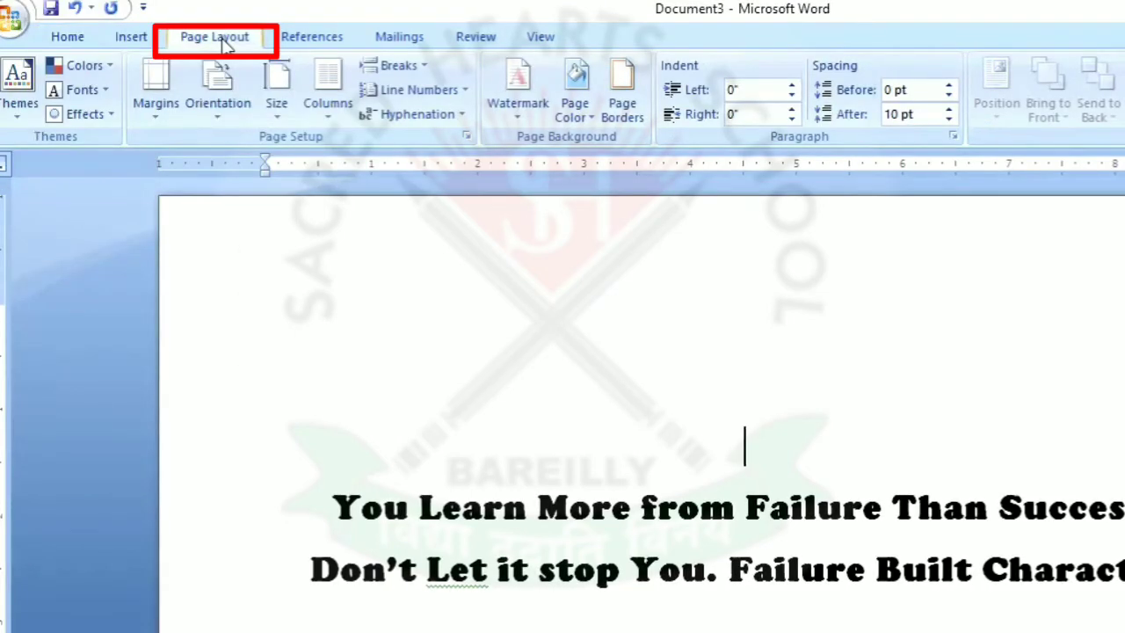
click(517, 109)
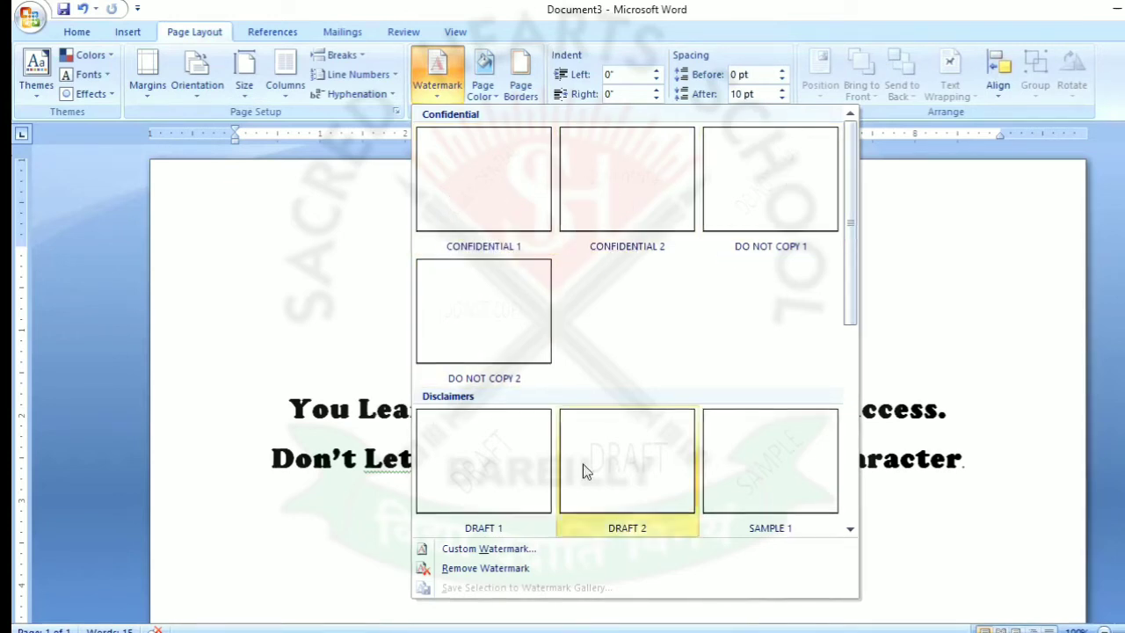
click(491, 549)
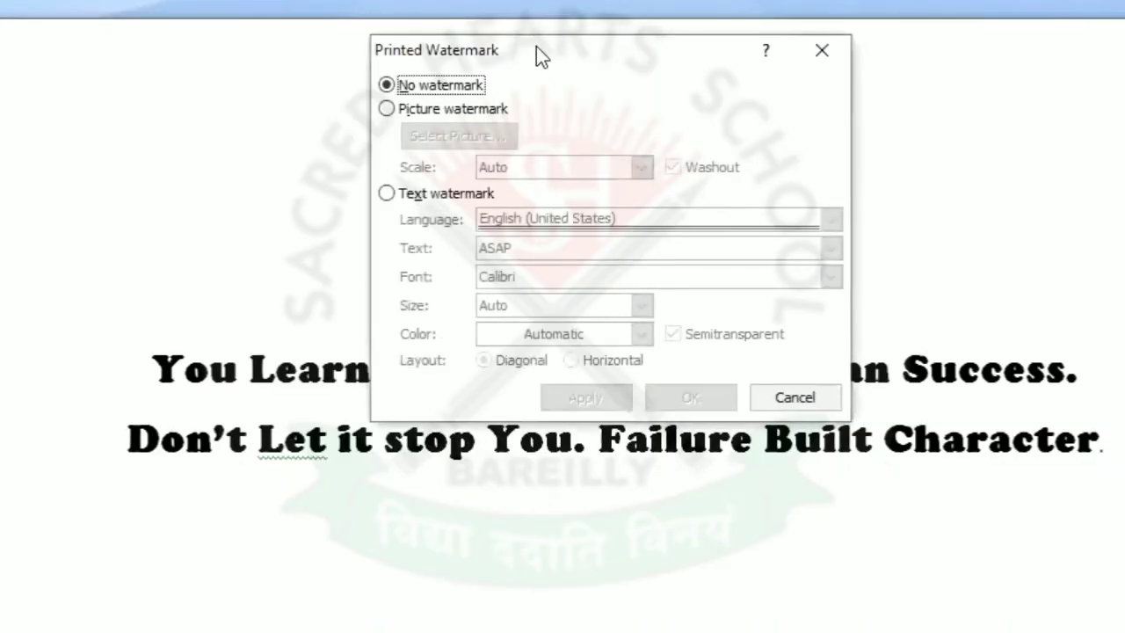
drag(539, 47, 549, 43)
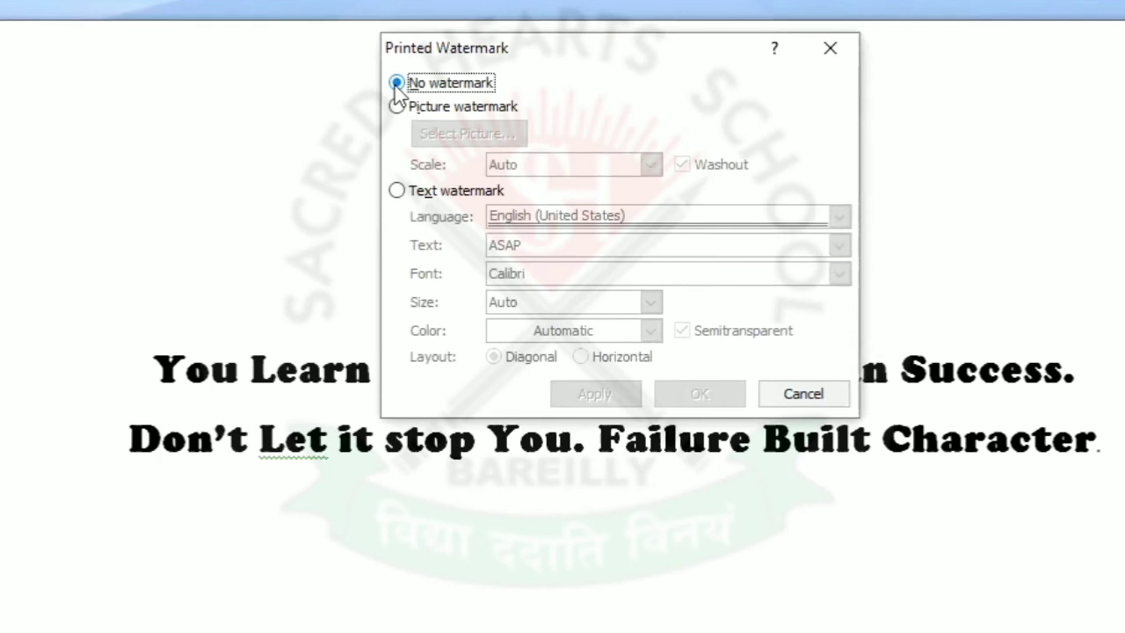
Choose a text watermark and set its text to "Sacred Hearts"
click(397, 192)
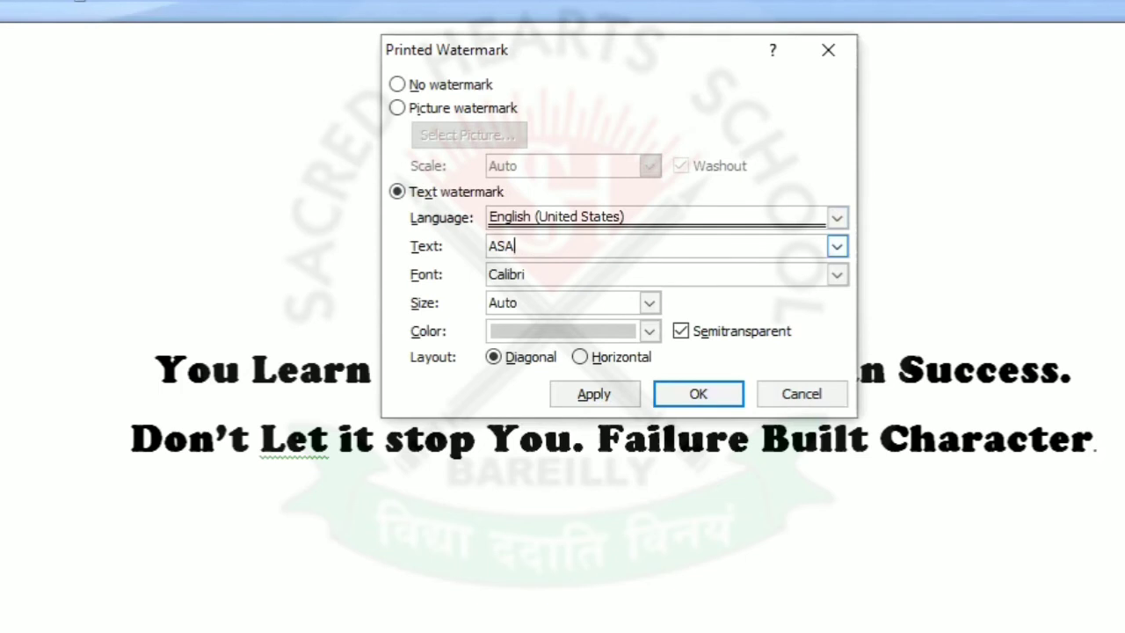
key(BackSpace)
text(S)
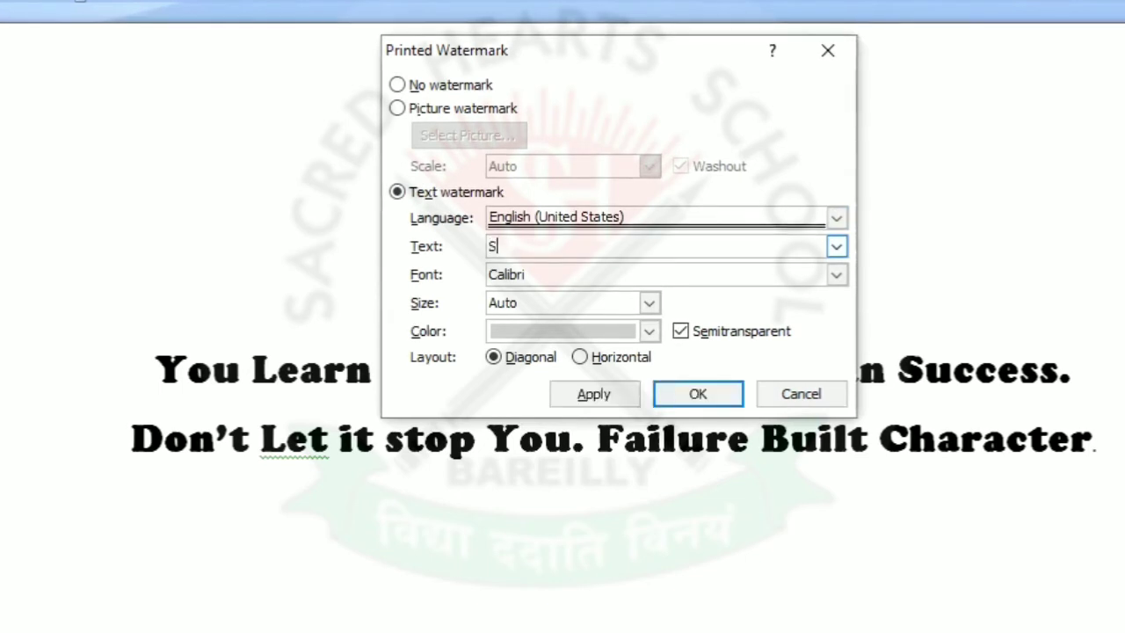
text(acred )
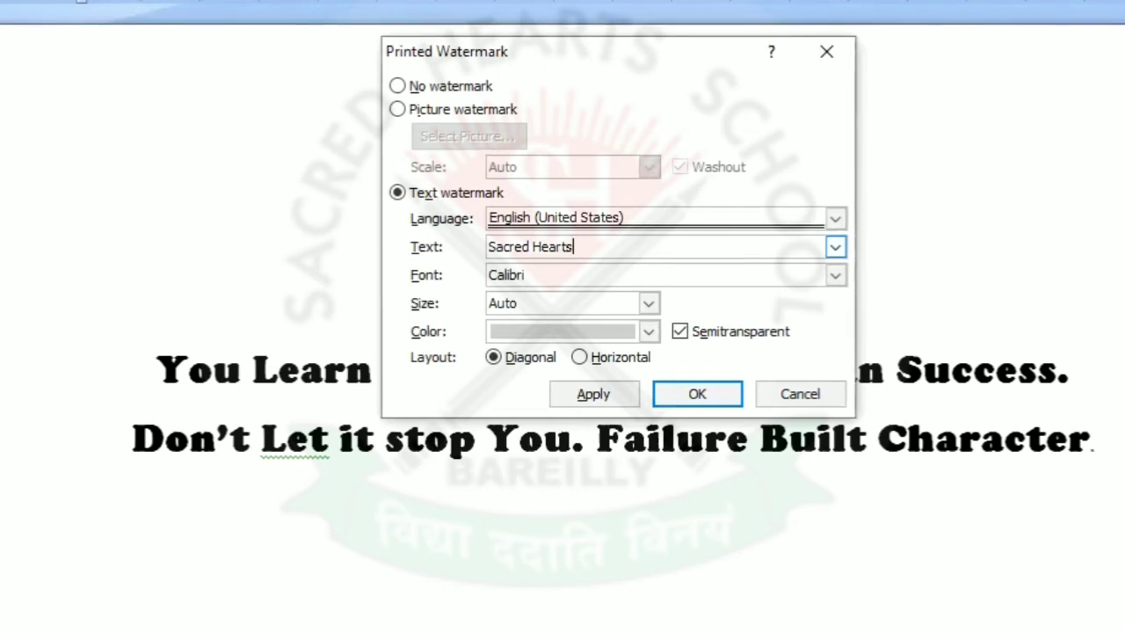
text(Hearts)
Format the text watermark in Cambria, size 40, with red colour, and apply it to the document
click(532, 268)
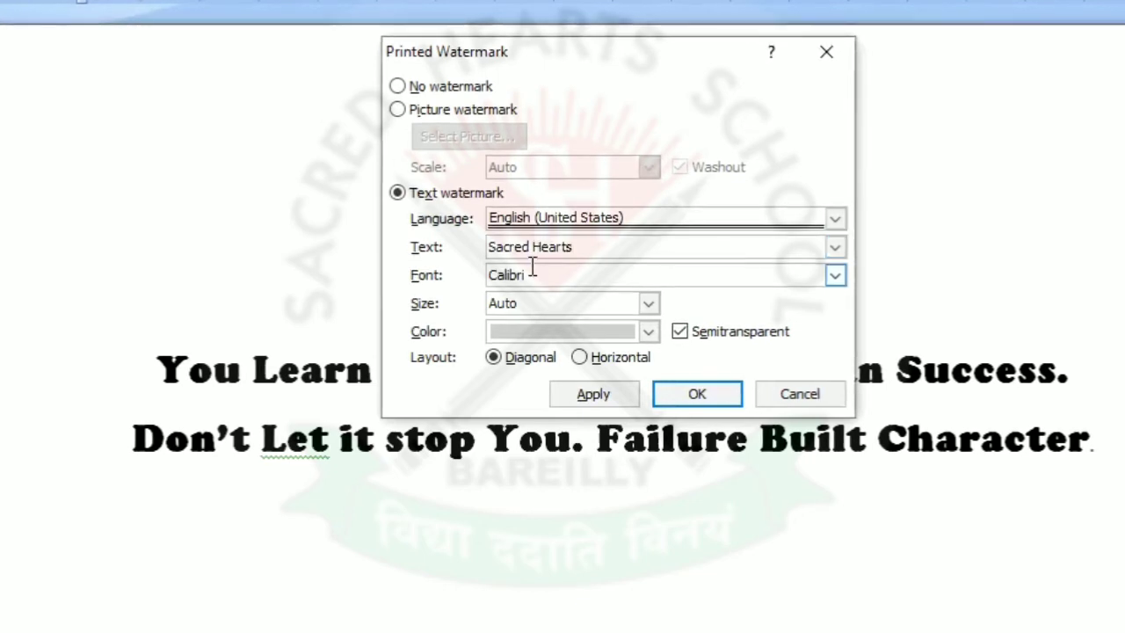
click(836, 277)
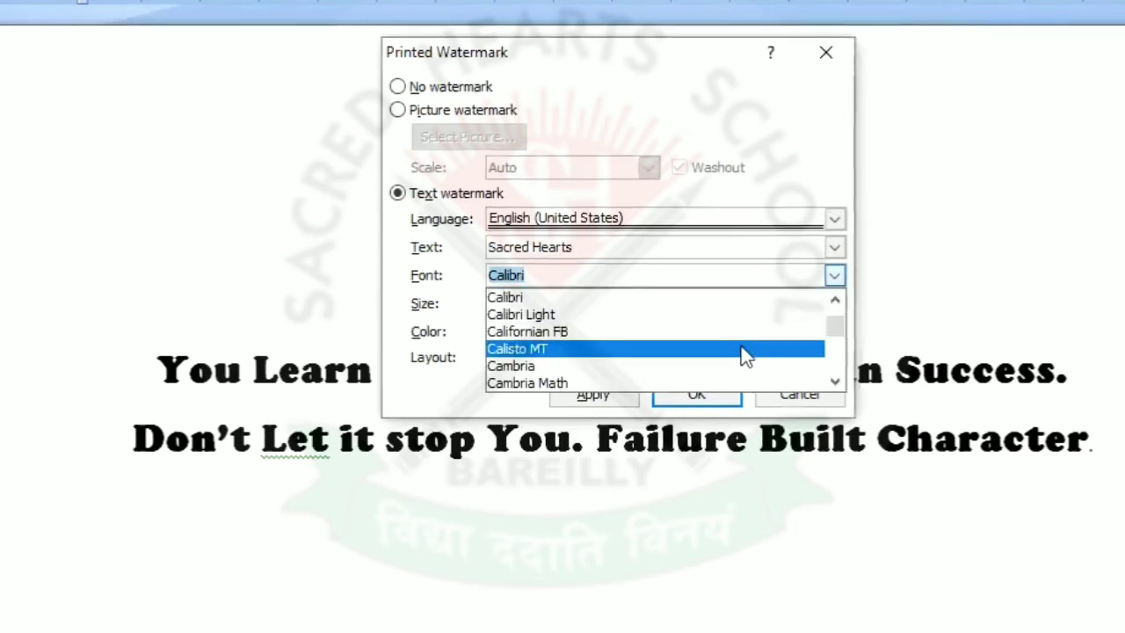
click(736, 372)
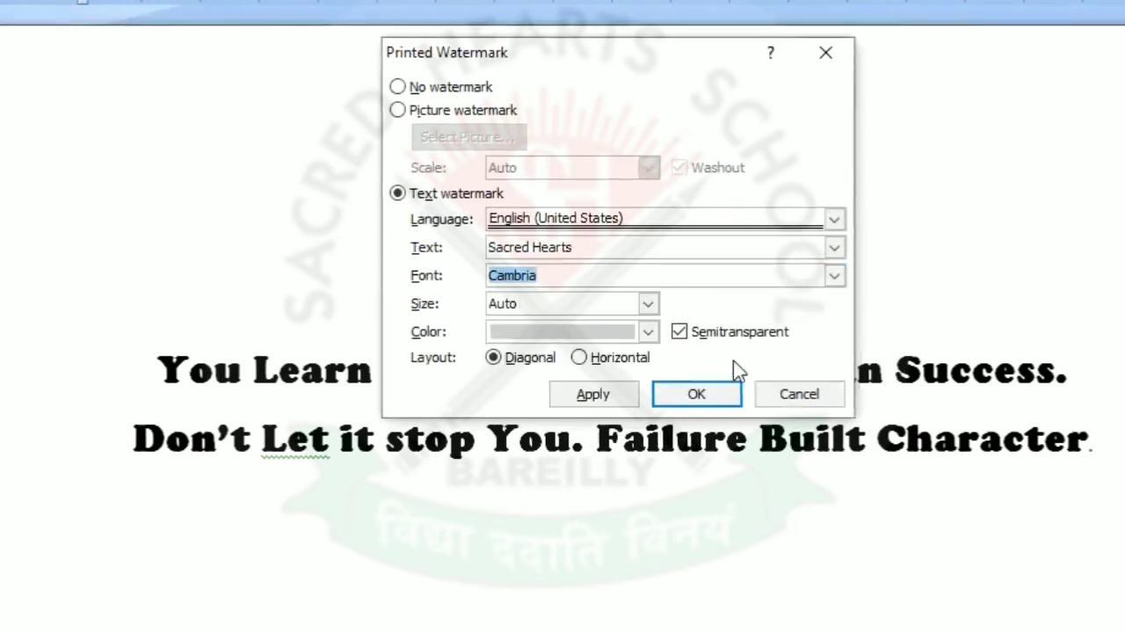
click(648, 303)
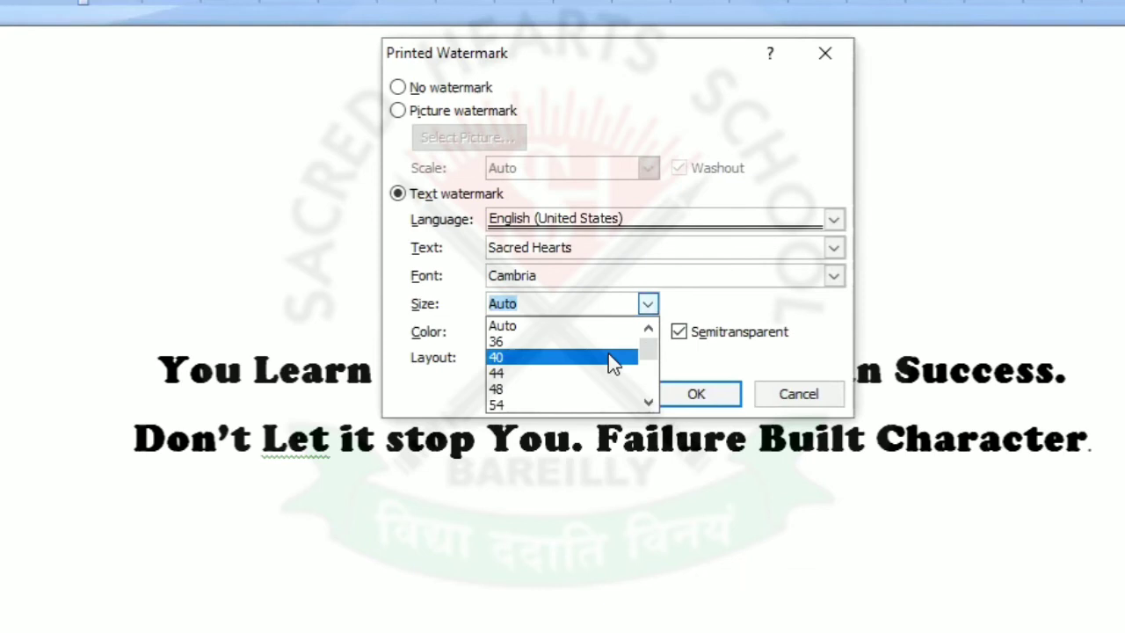
click(608, 356)
click(647, 333)
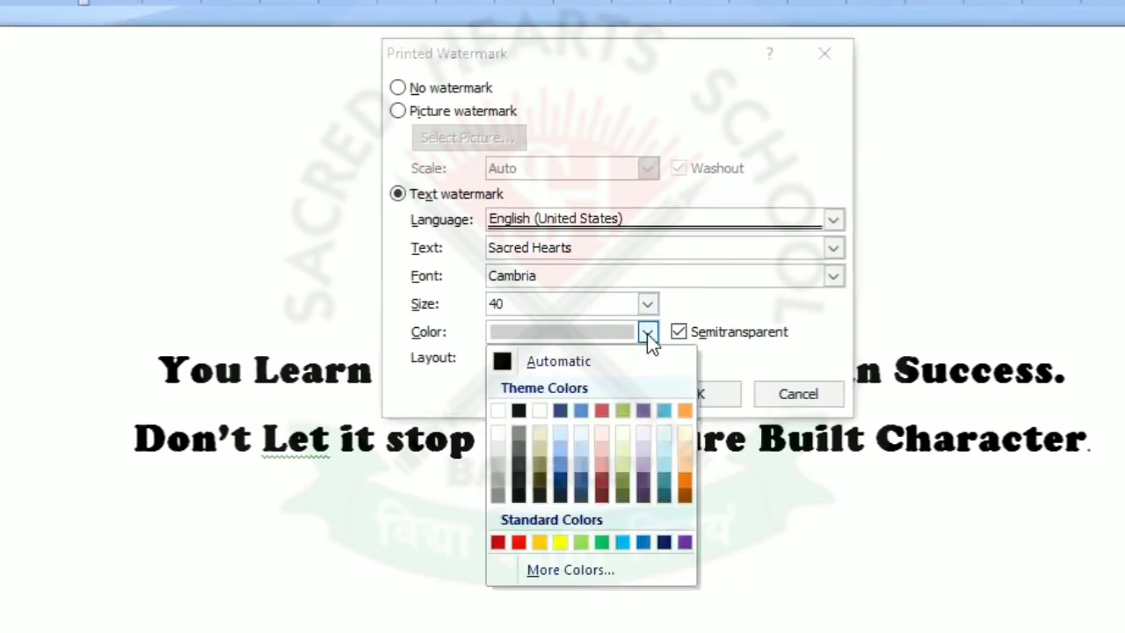
click(520, 542)
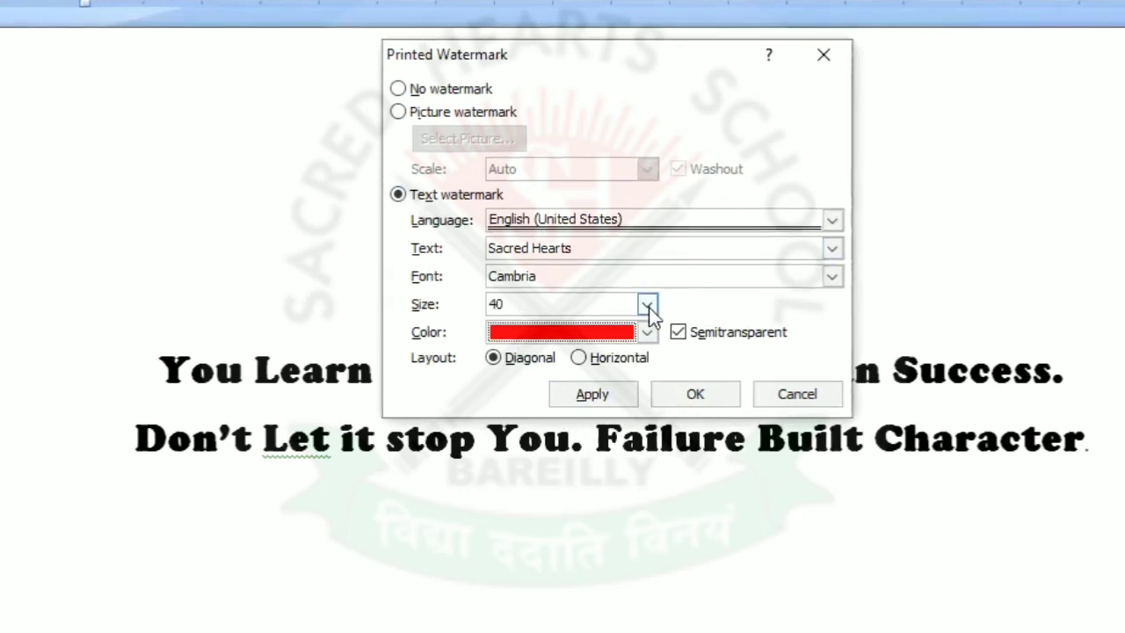
click(600, 400)
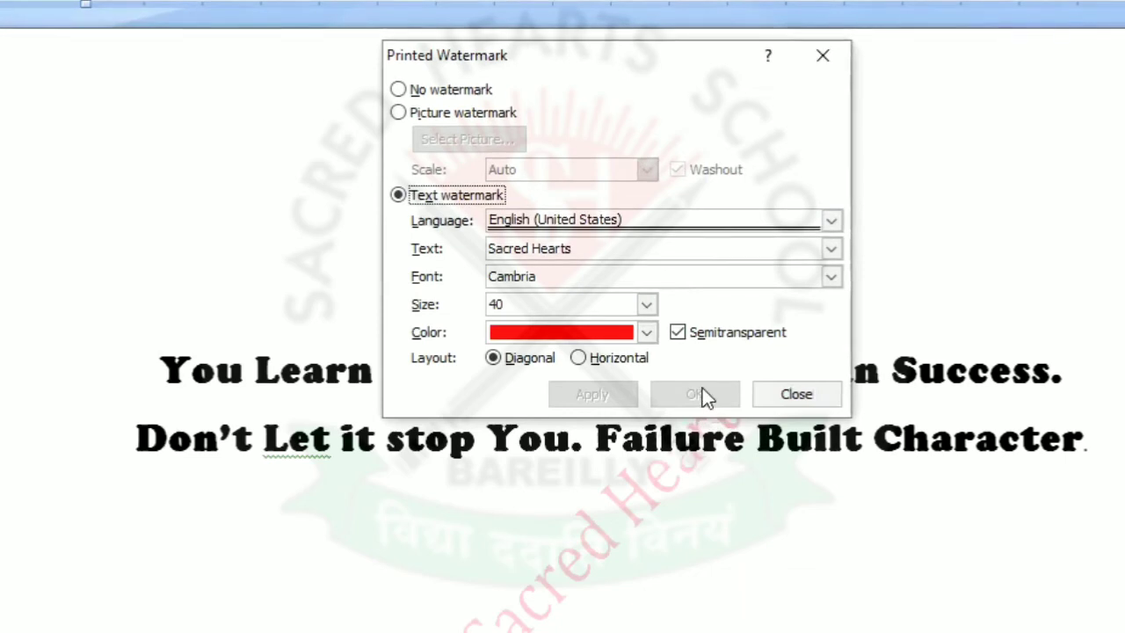
click(782, 392)
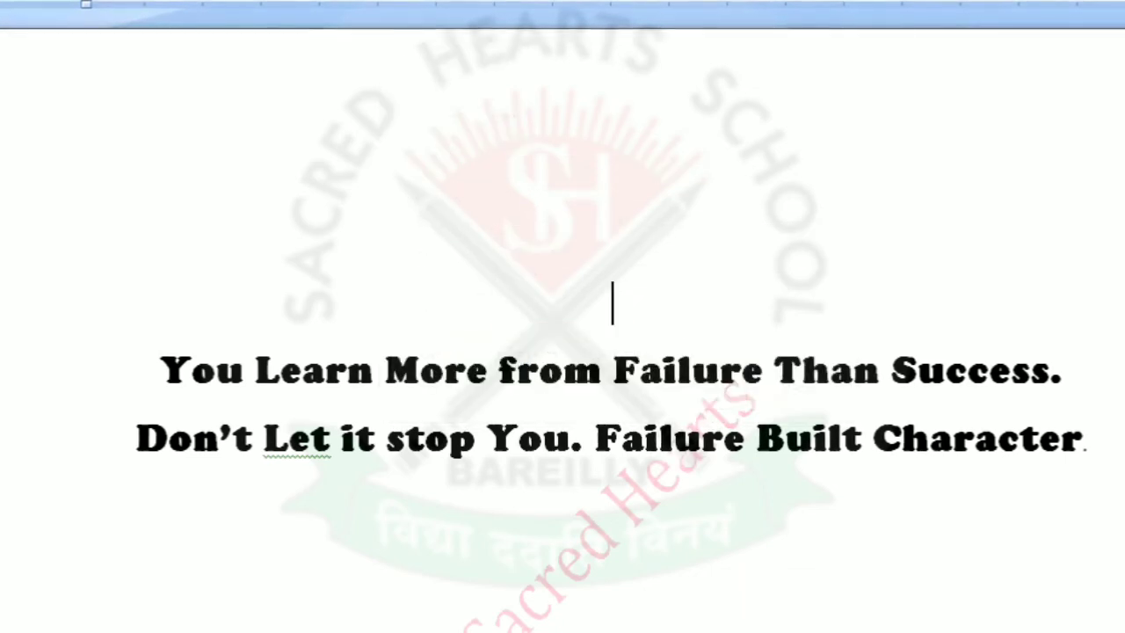
Reopen the custom watermark settings and set the "Sacred Hearts" watermark's size to Auto
scroll(563, 369, down, 3)
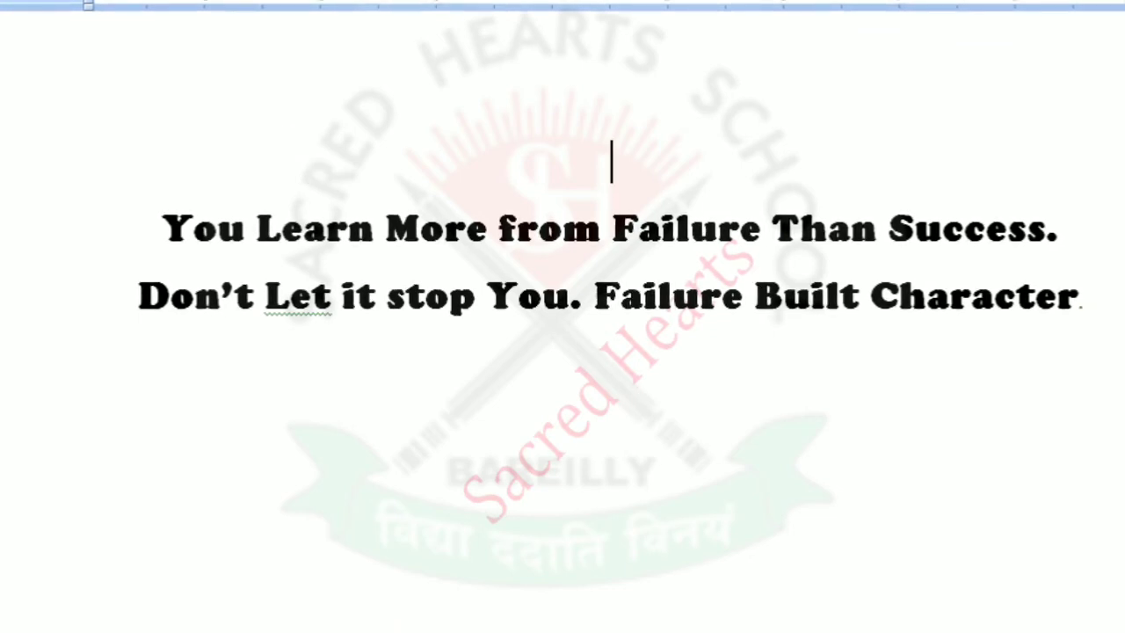
click(380, 11)
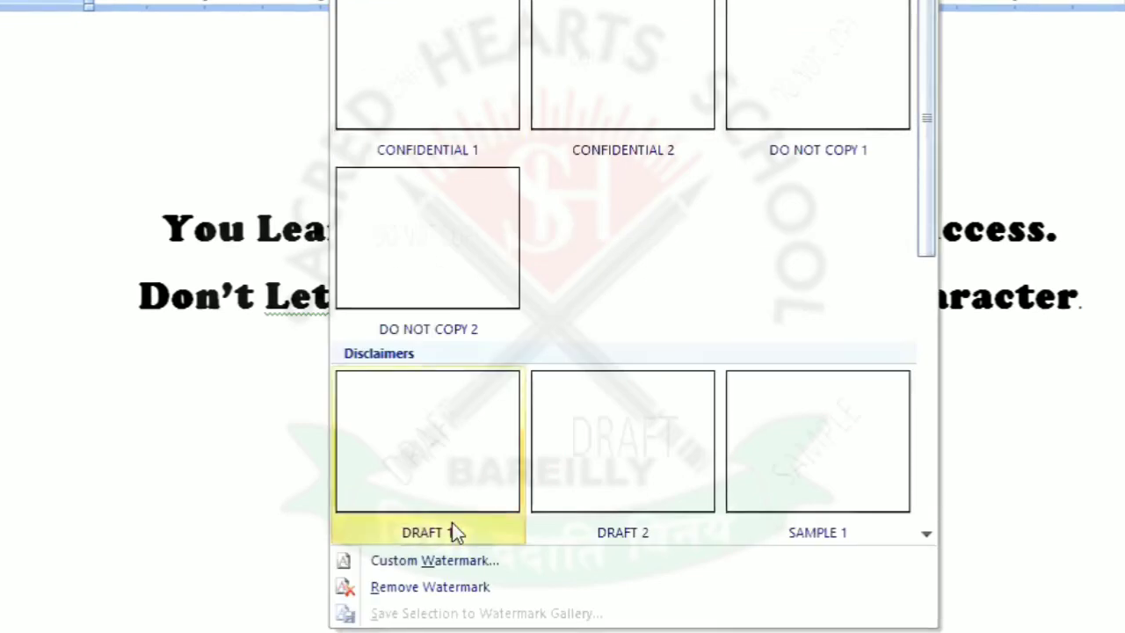
click(387, 560)
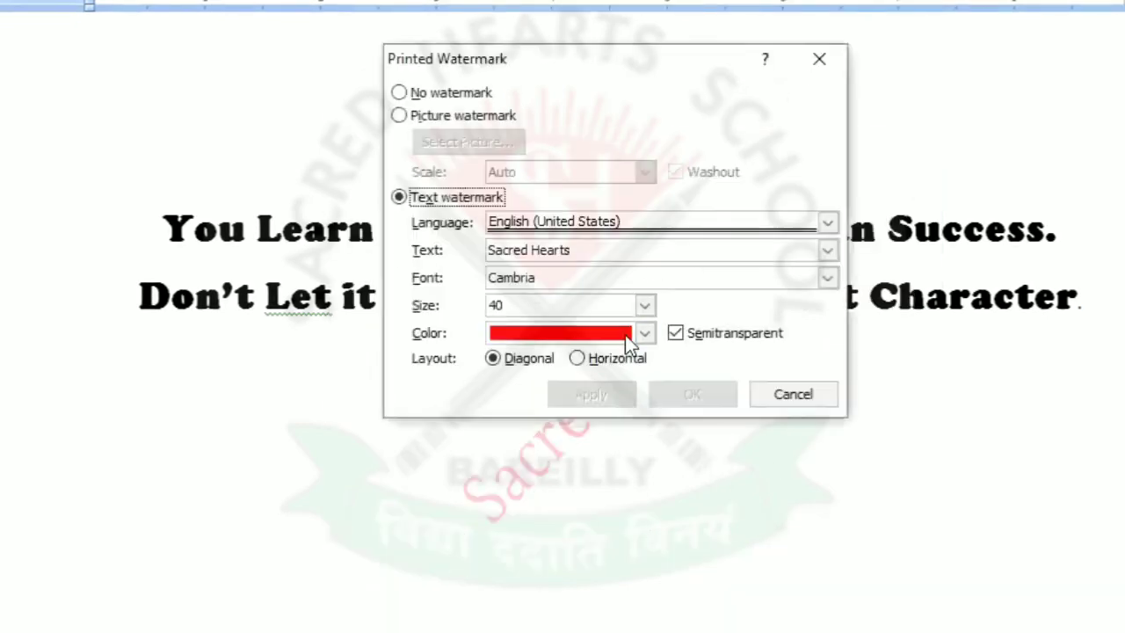
click(646, 306)
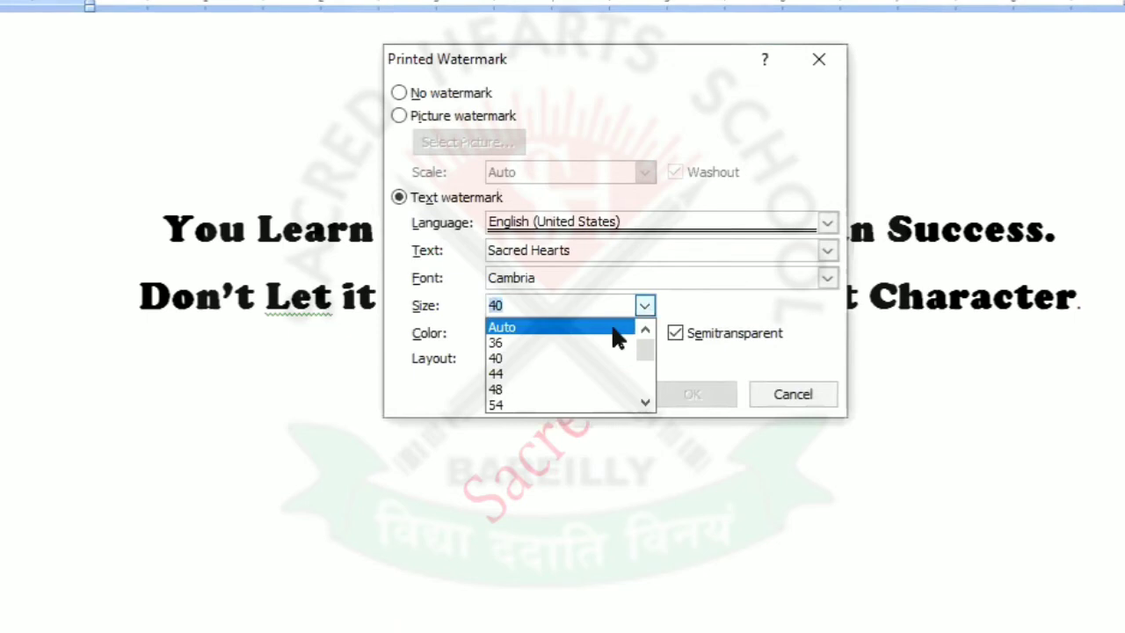
click(614, 323)
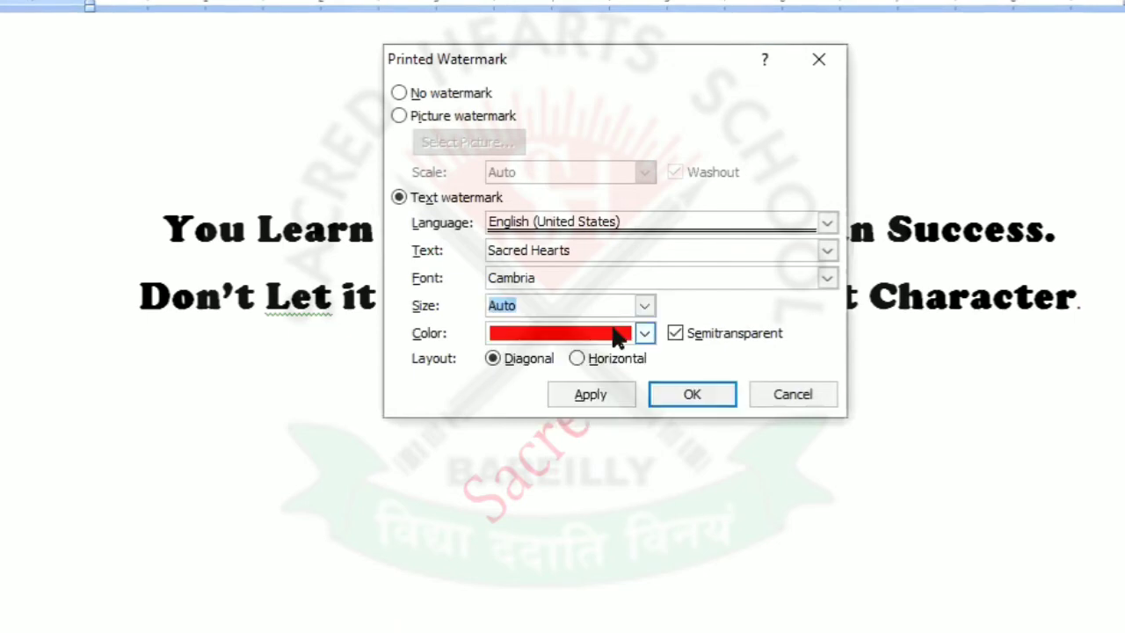
click(700, 392)
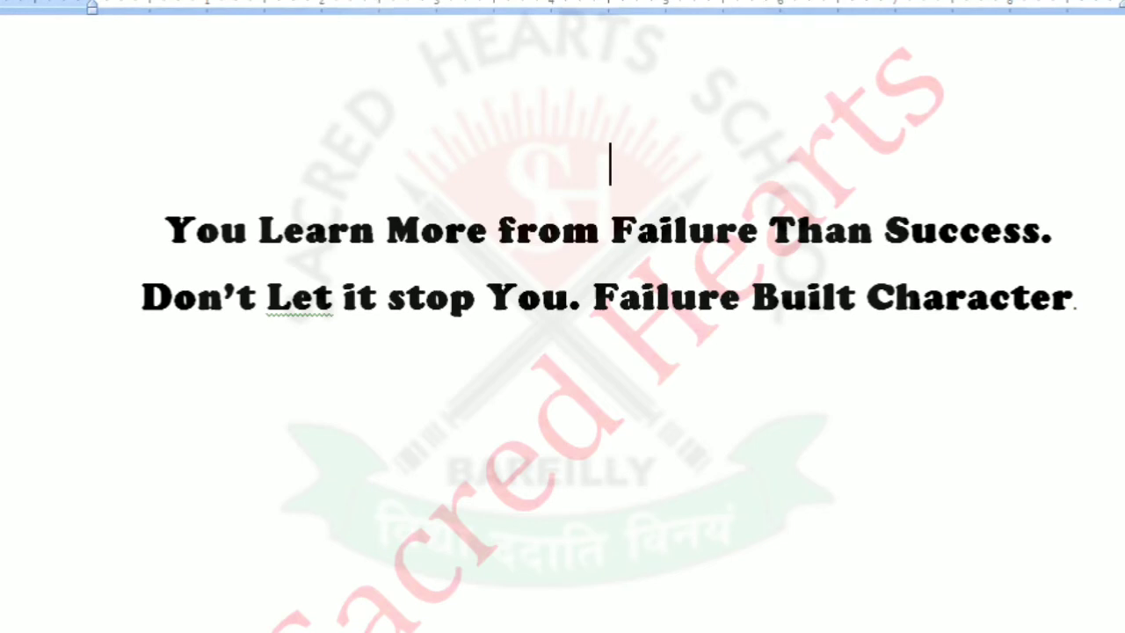
Switch the custom watermark to a picture watermark and start choosing its picture file
click(368, 1)
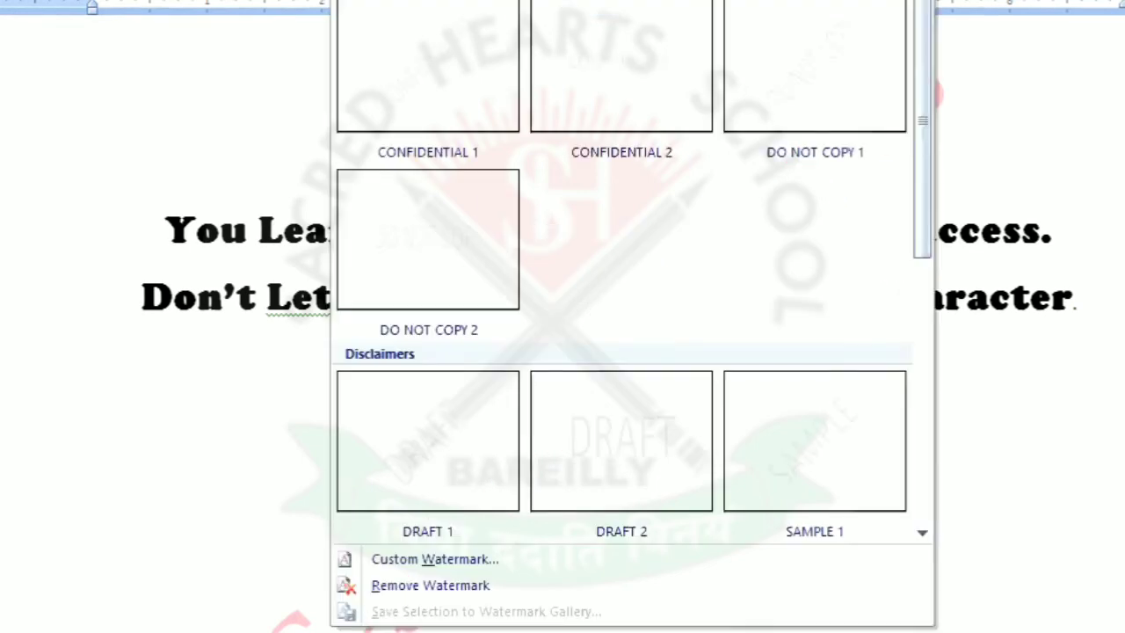
click(443, 560)
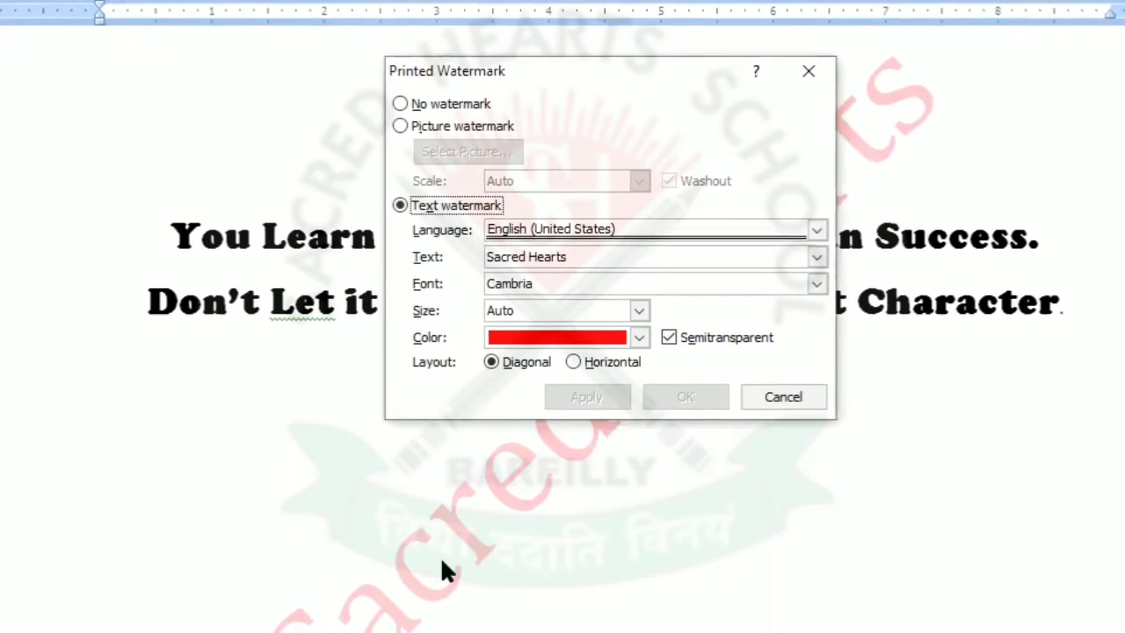
click(400, 129)
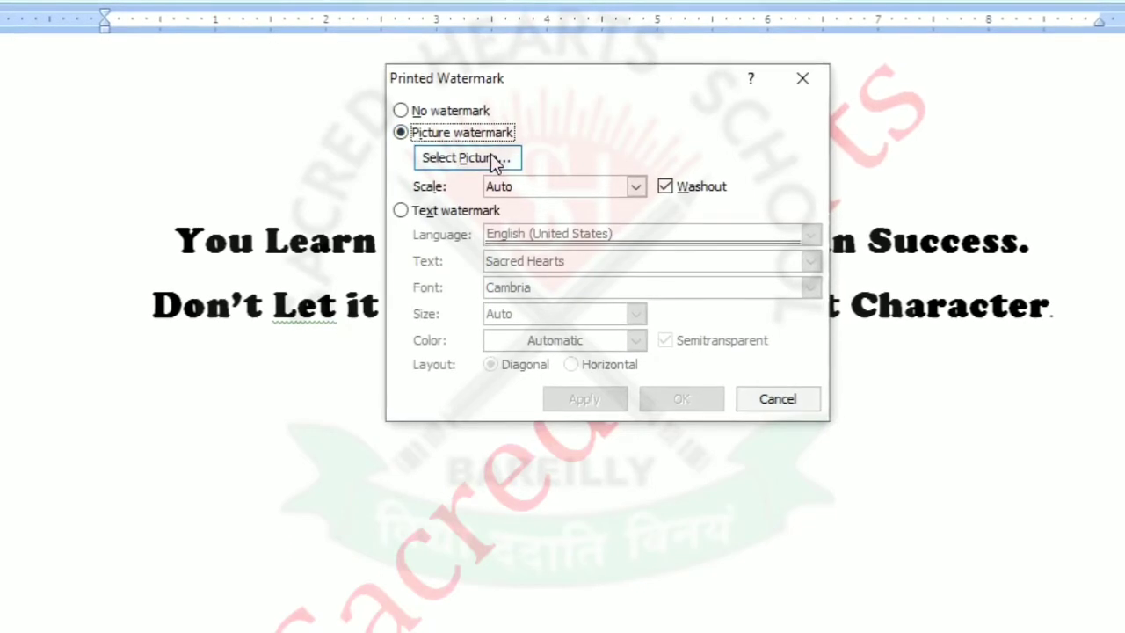
click(492, 158)
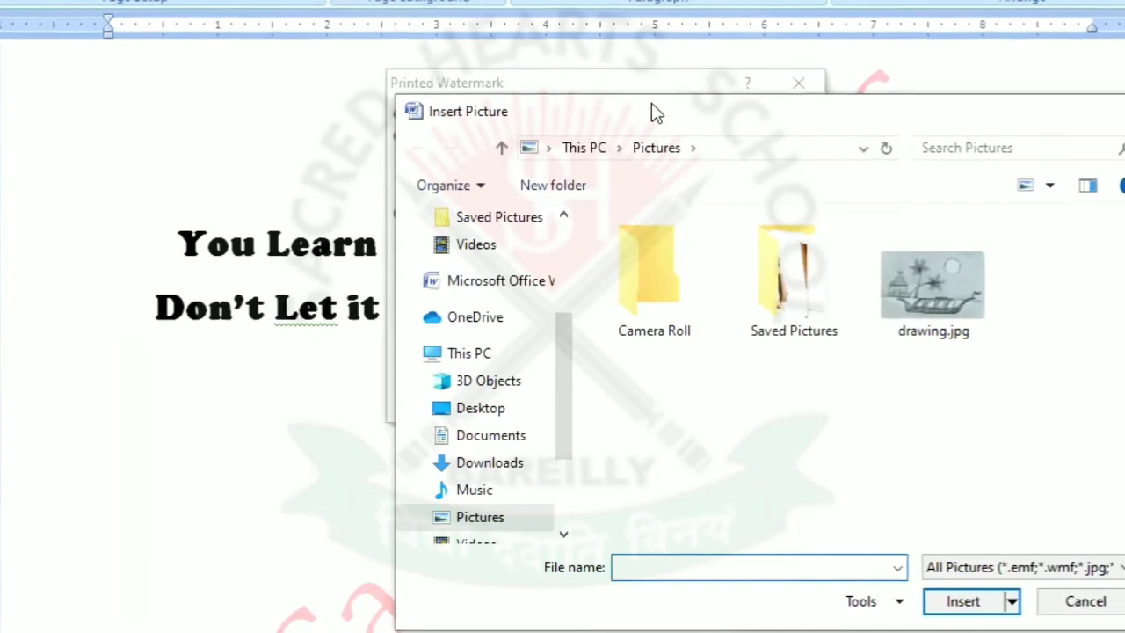
drag(652, 103, 434, 4)
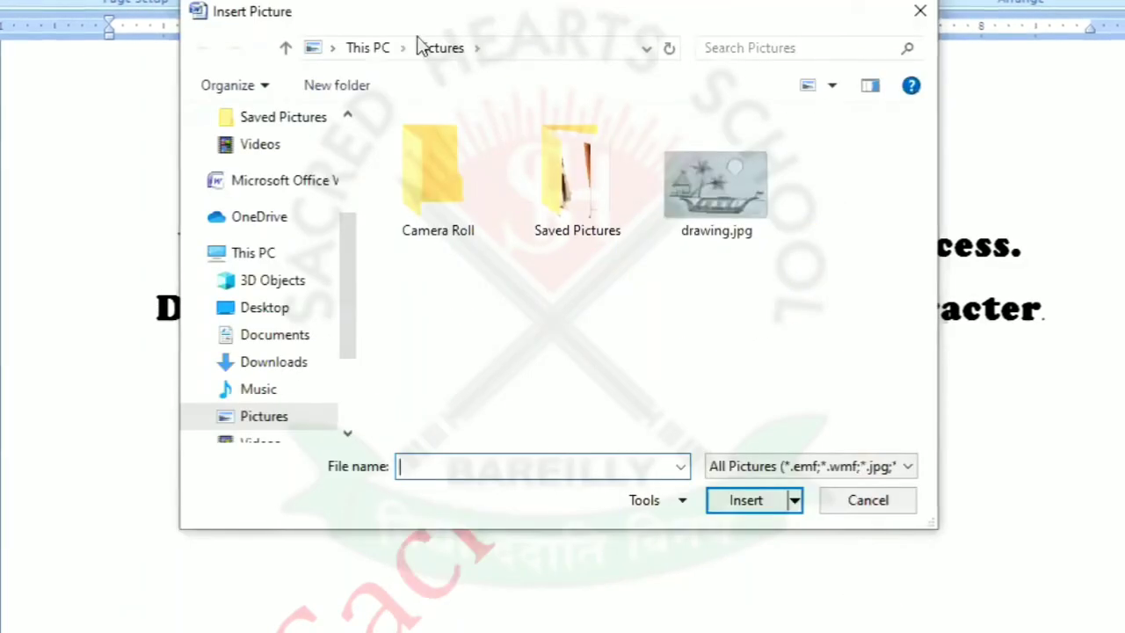
Pick mylogo.jpg from Local Disk (E:) as the watermark picture and apply it to the document
double_click(565, 186)
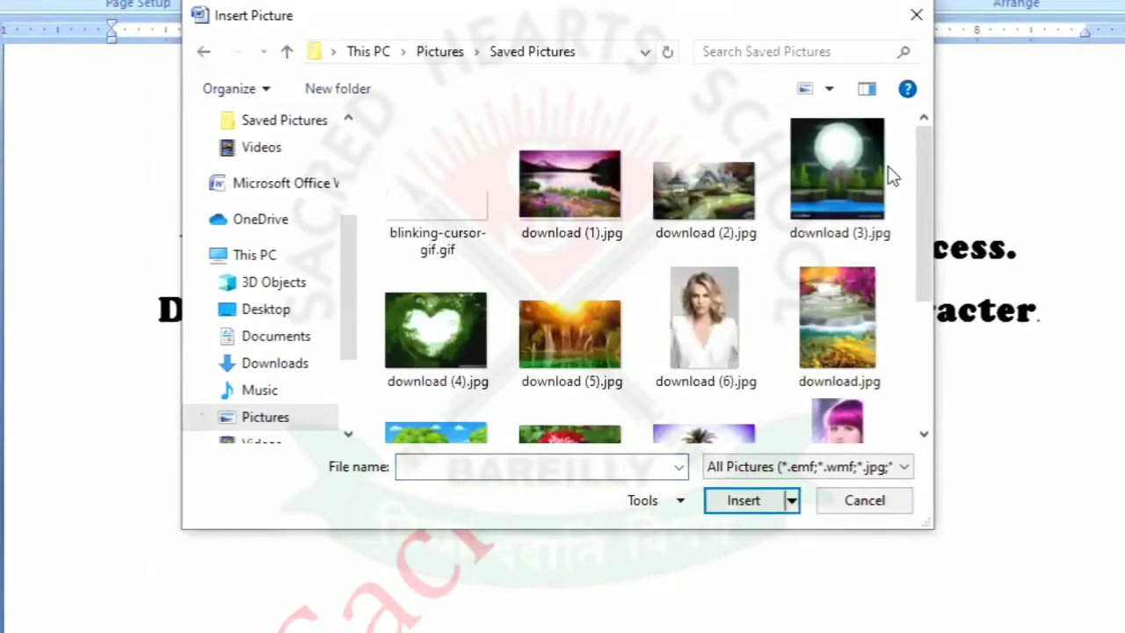
mouse_move(917, 165)
mouse_down()
mouse_move(927, 259)
mouse_move(915, 178)
mouse_up()
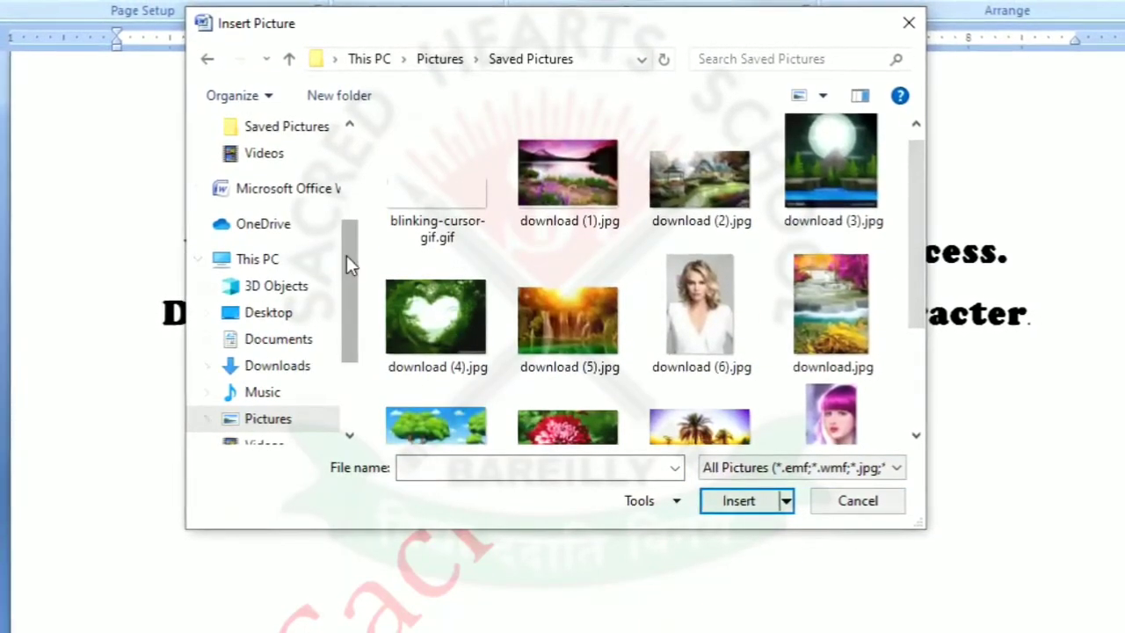
drag(347, 264, 354, 307)
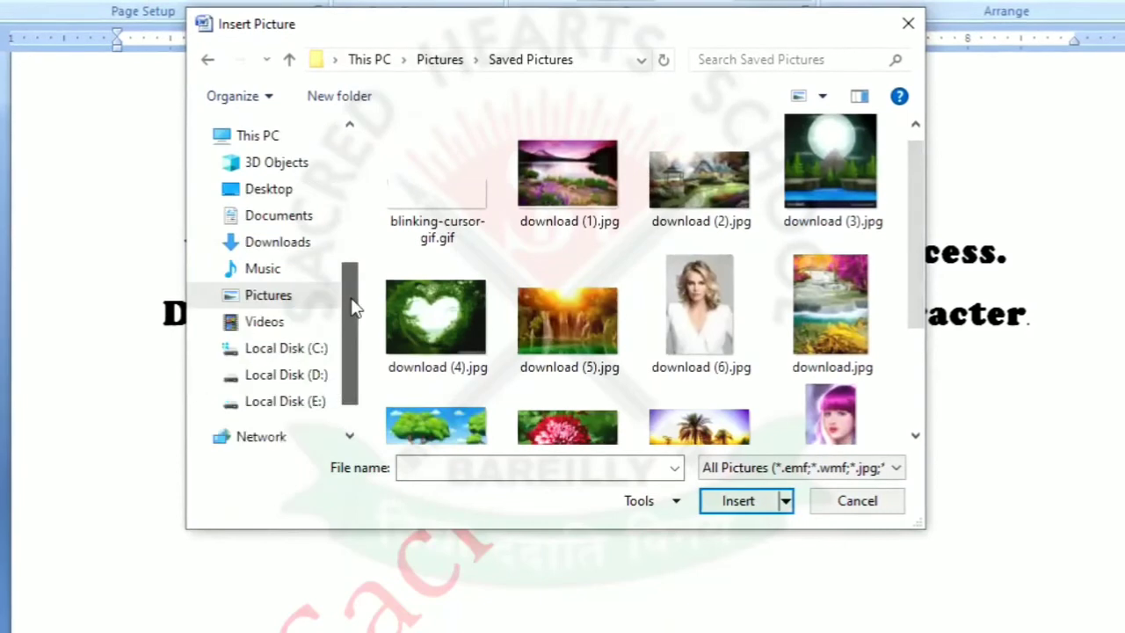
click(283, 401)
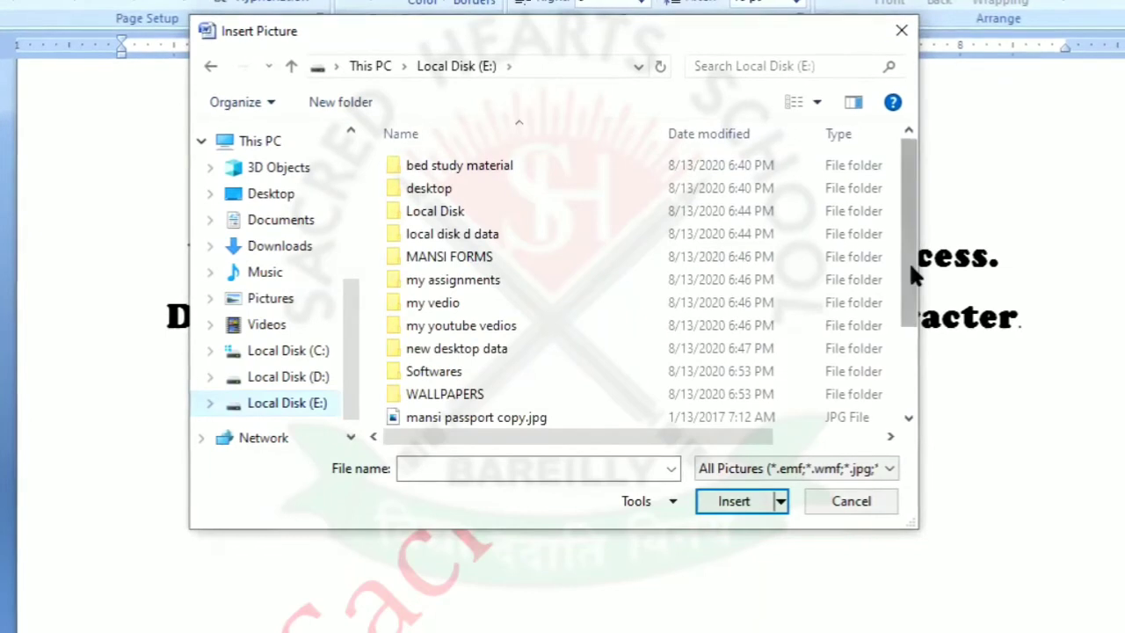
drag(911, 272, 916, 359)
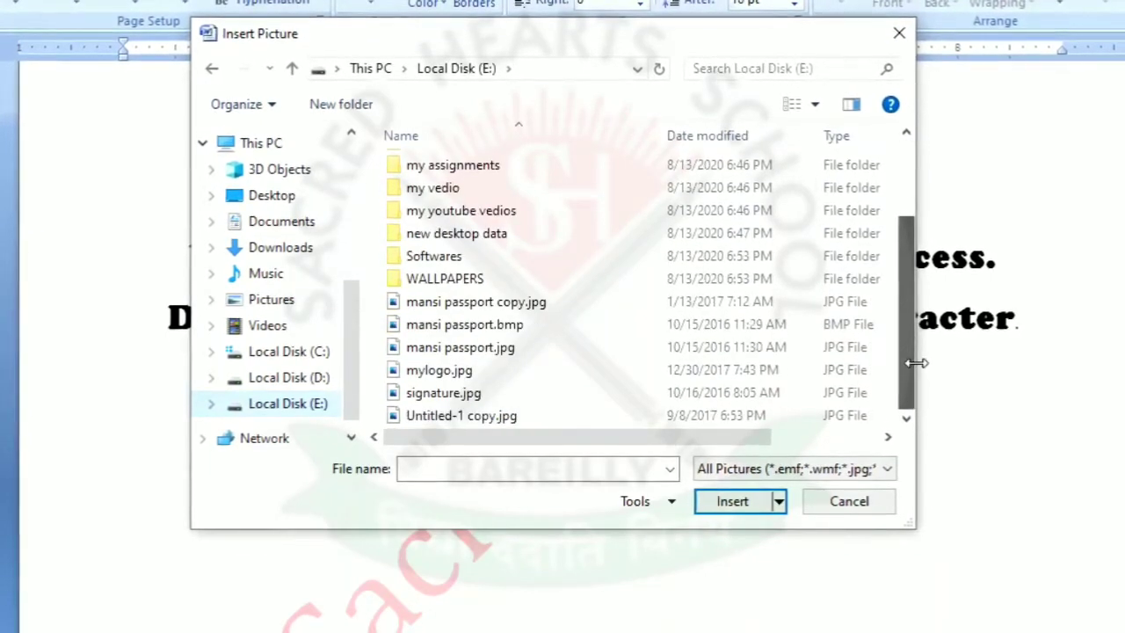
double_click(550, 378)
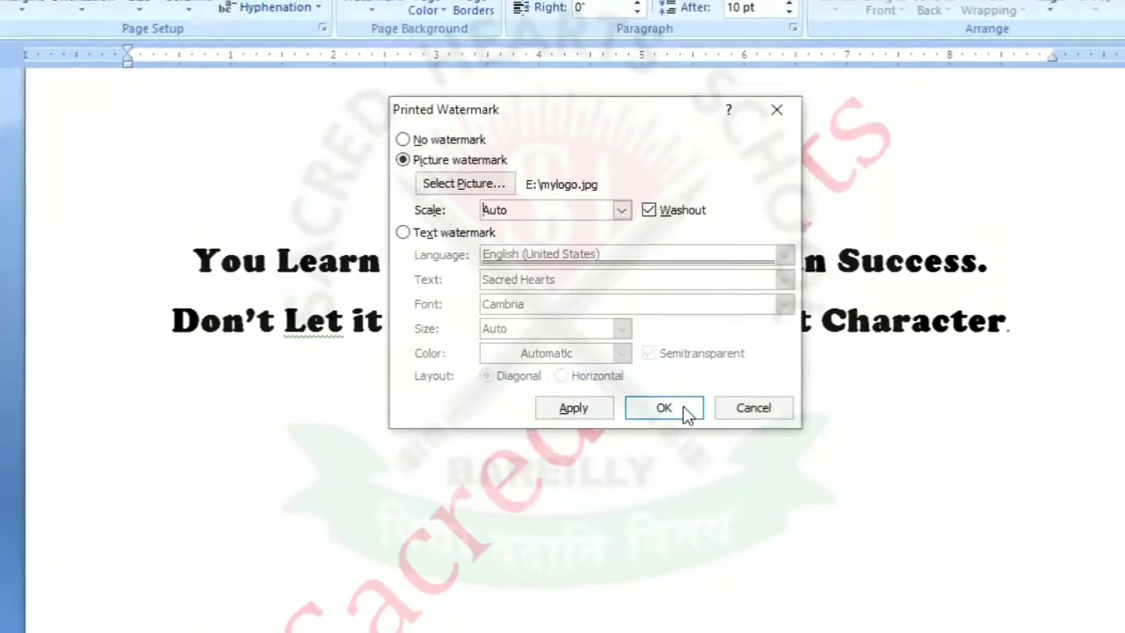
click(583, 409)
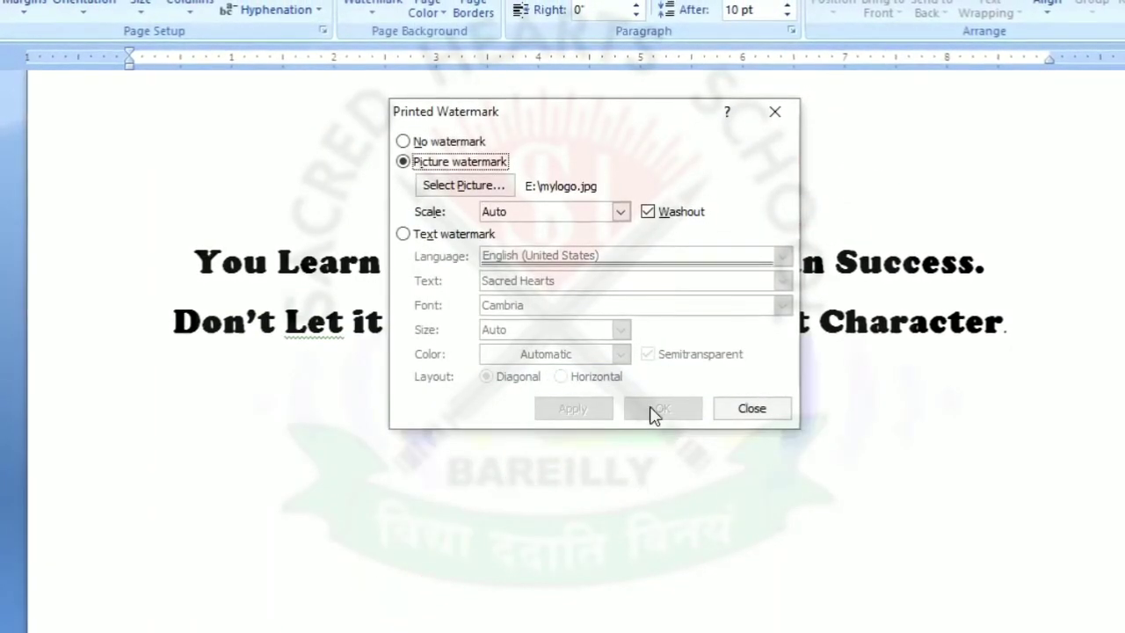
click(779, 417)
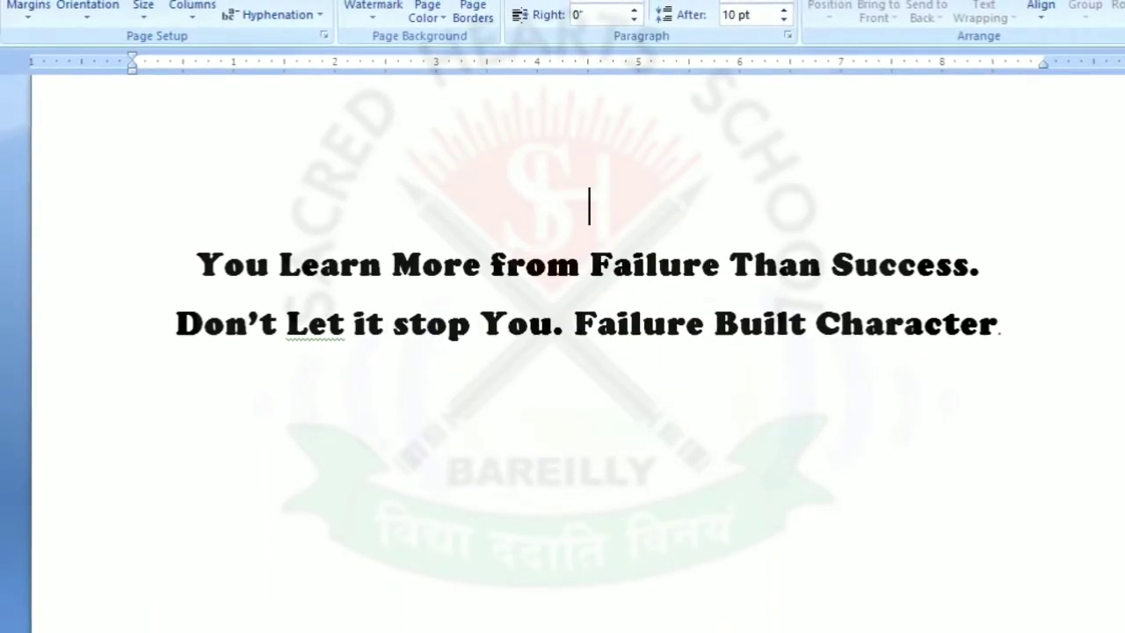
Delete blank lines above the two-line quote, then insert four blank lines there to move it down the page
key(BackSpace)
key(BackSpace)
key(BackSpace)
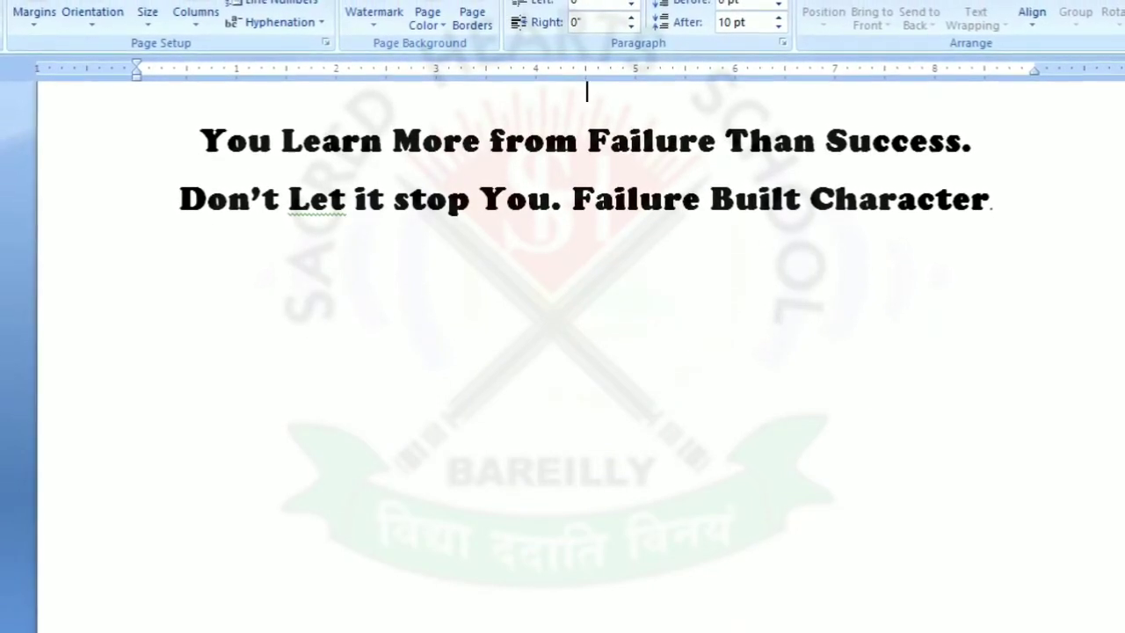
key(Return)
key(Return)
key(Return)
key(Return)
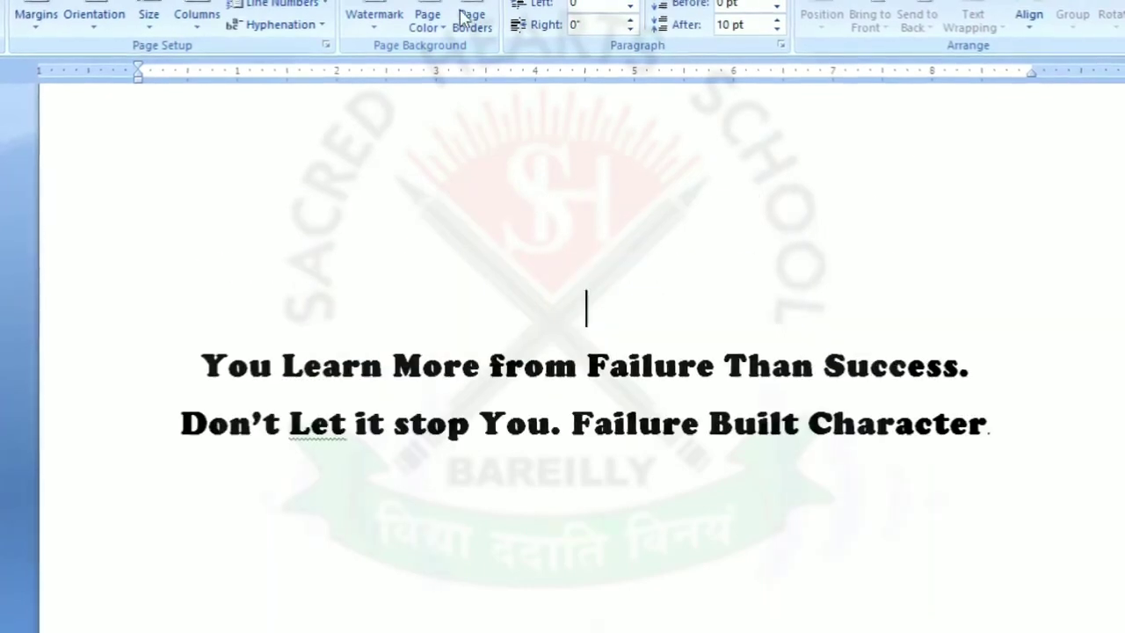
Reopen the custom watermark settings and apply the picture watermark with Auto scale and washout turned off
click(373, 25)
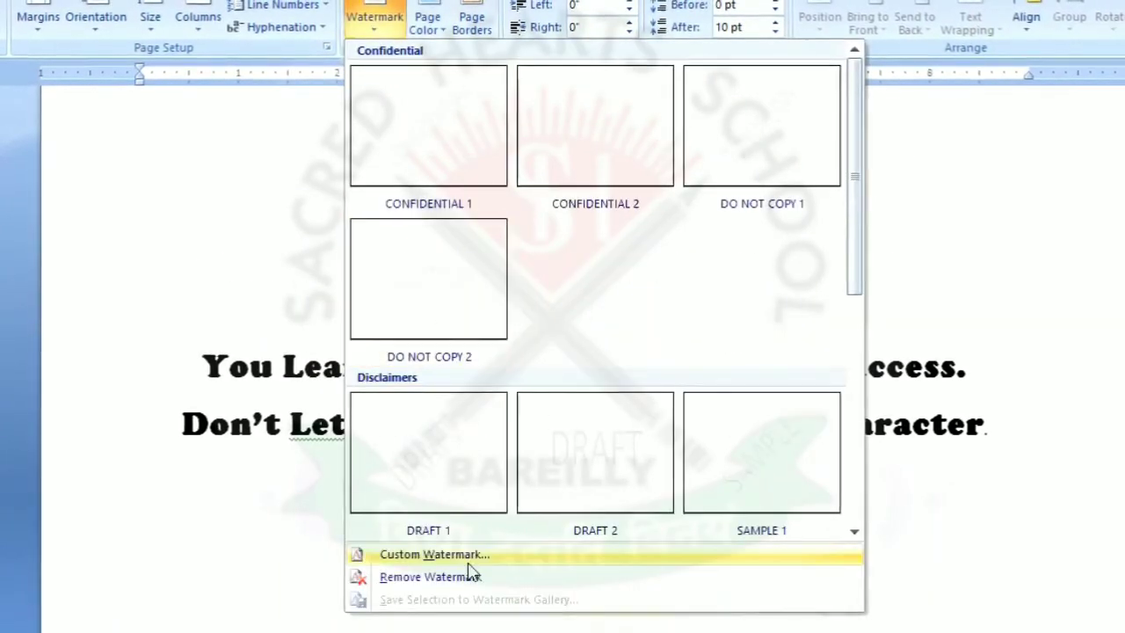
click(464, 554)
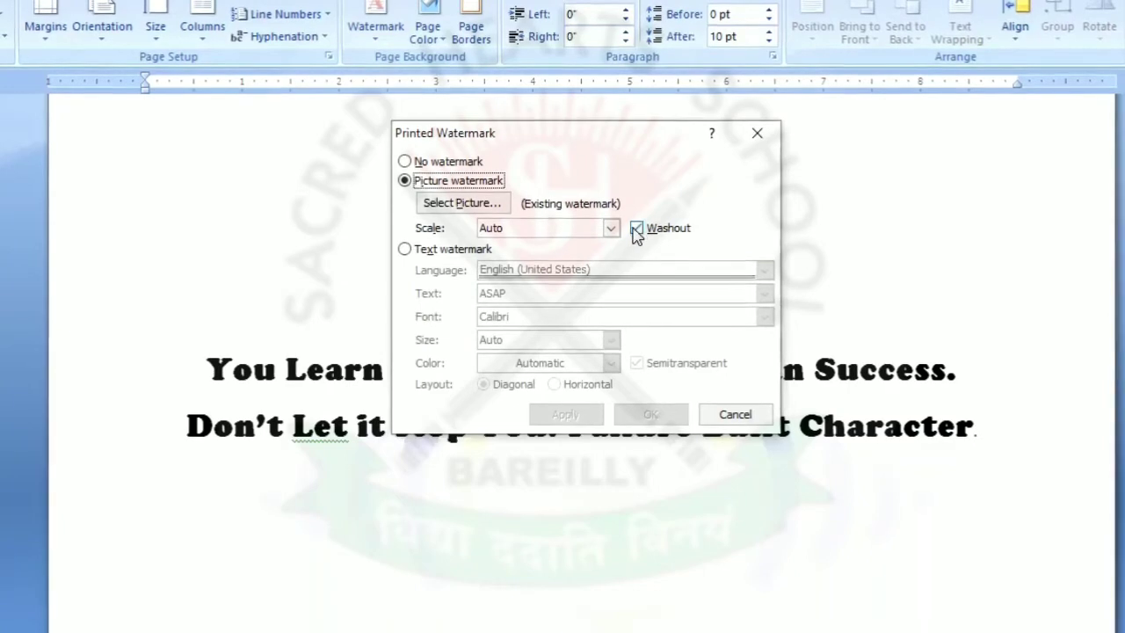
click(610, 227)
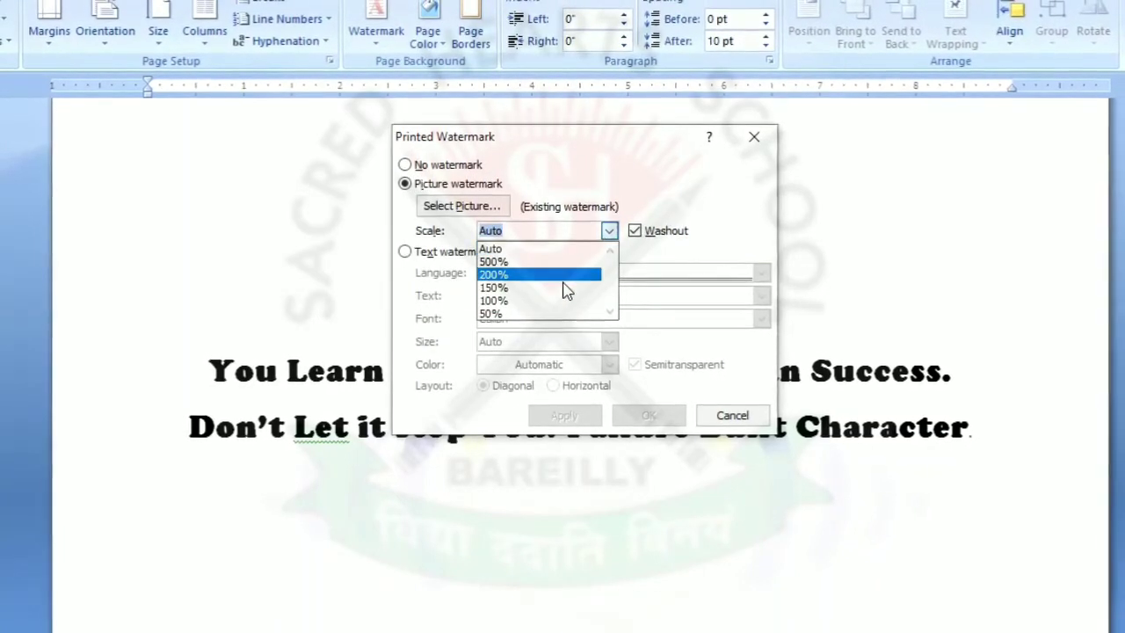
click(603, 238)
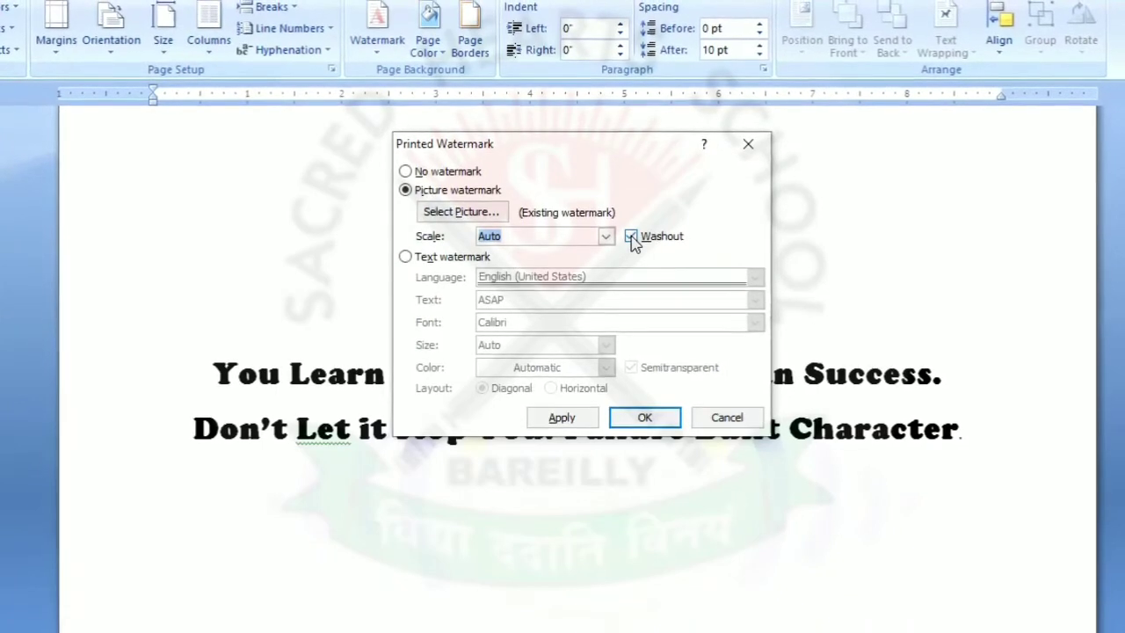
click(630, 238)
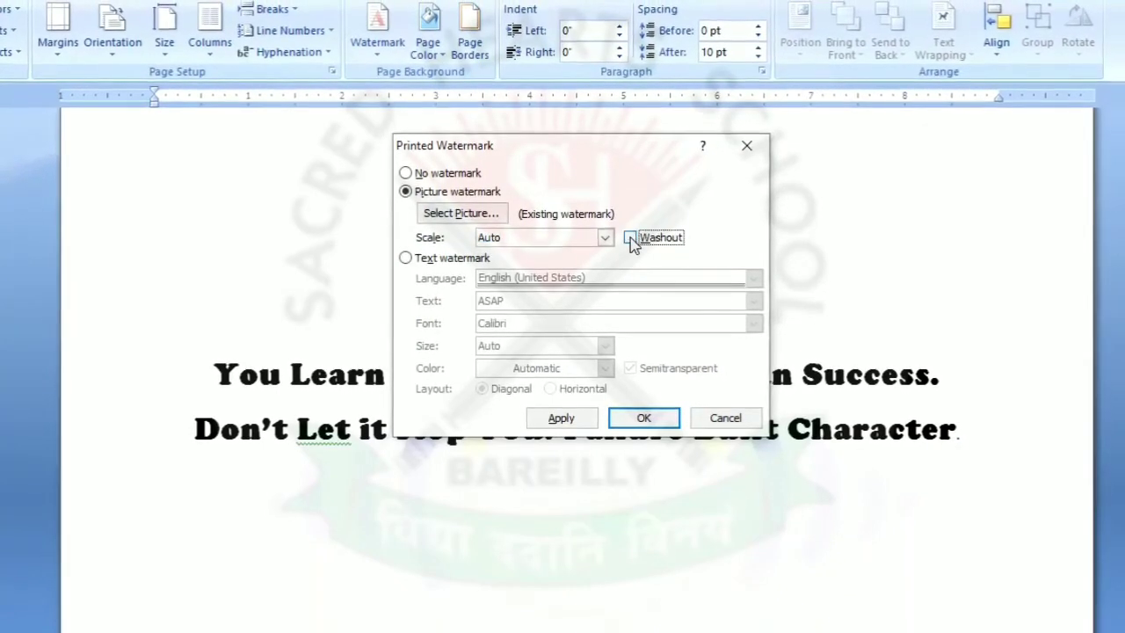
click(567, 420)
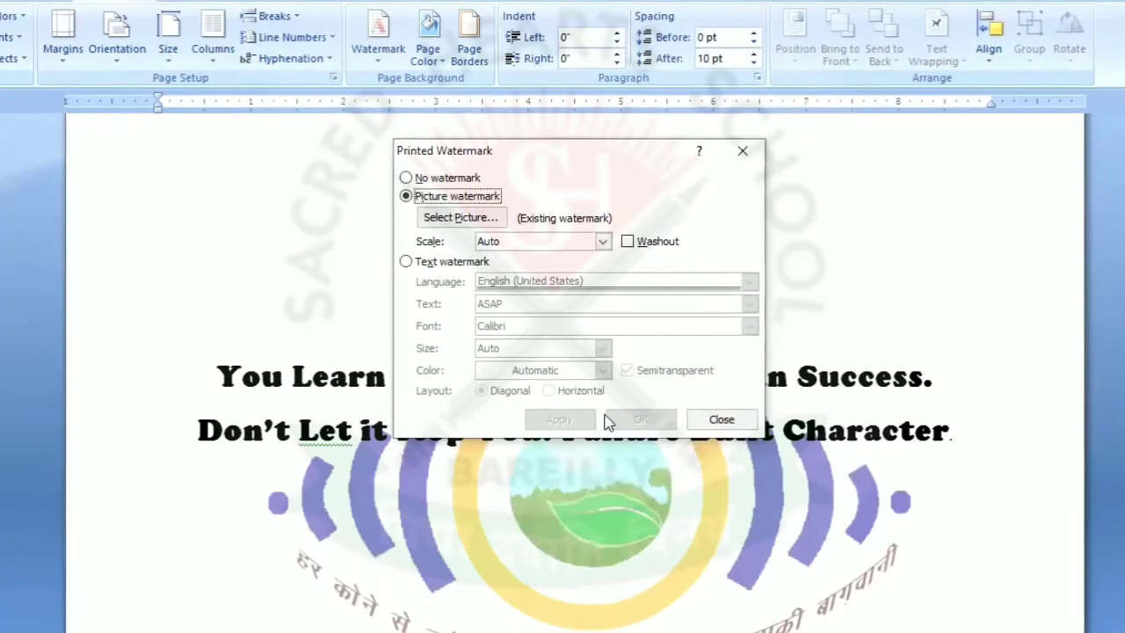
Turn washout on for the picture watermark, apply it to the document and close the watermark settings
click(625, 244)
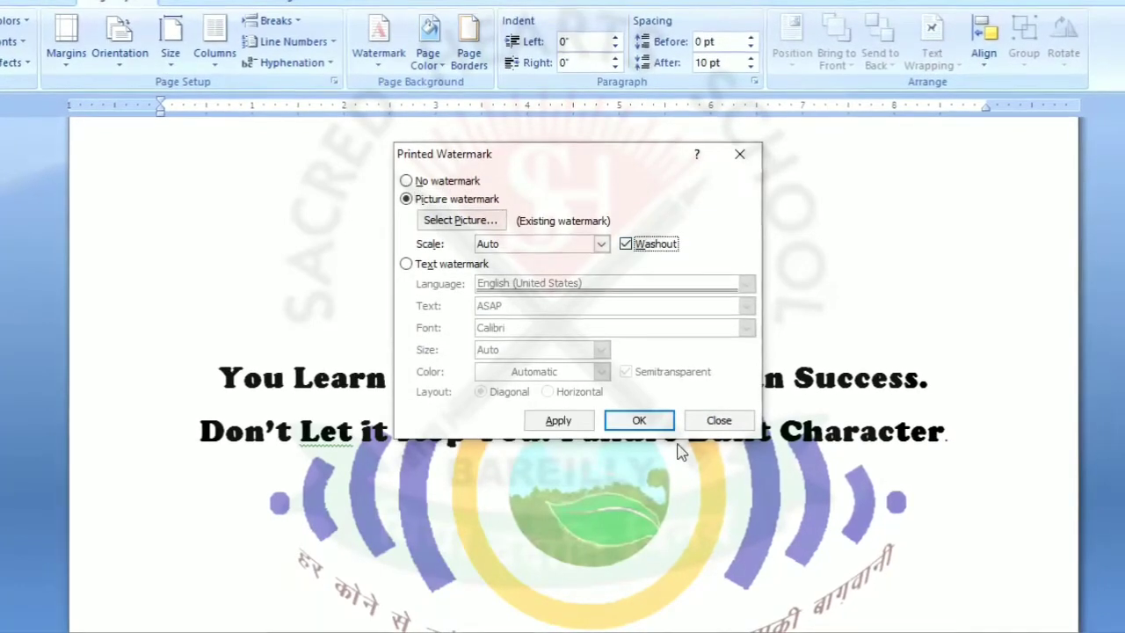
click(559, 422)
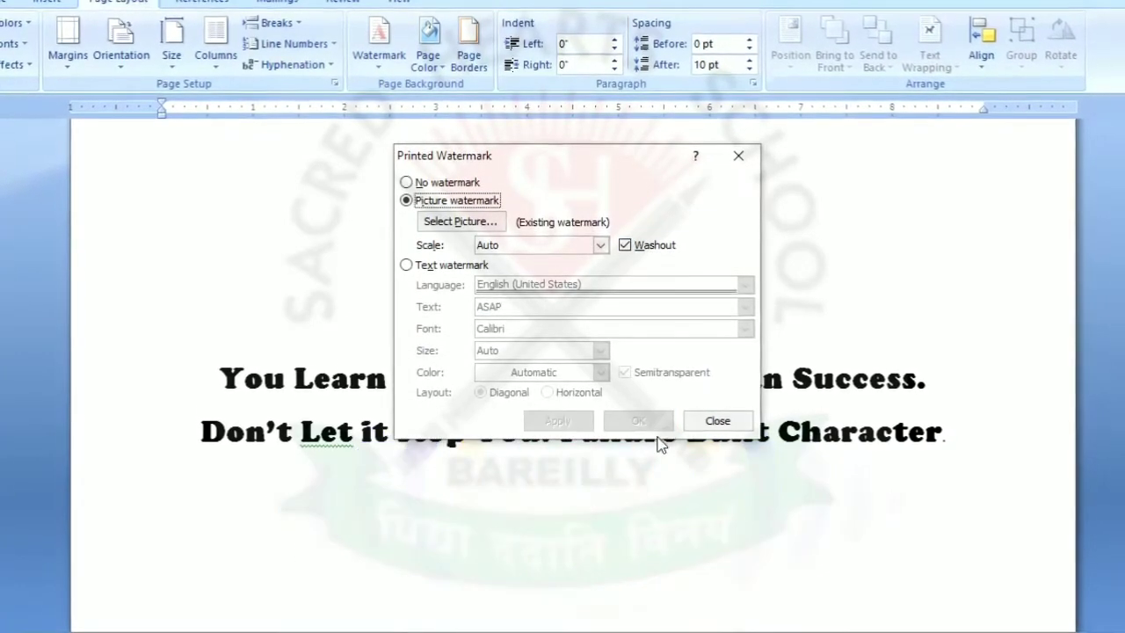
click(741, 421)
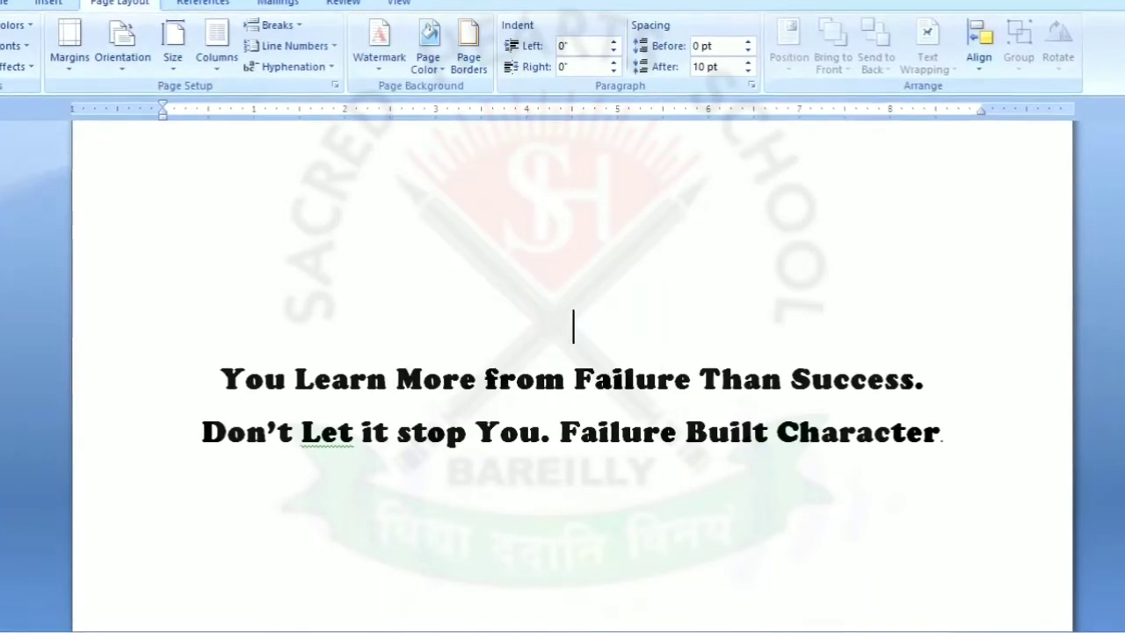
Delete the blank lines above the two-line quote to move it up the page
key(BackSpace)
key(BackSpace)
key(BackSpace)
key(BackSpace)
key(BackSpace)
key(BackSpace)
key(BackSpace)
key(BackSpace)
key(BackSpace)
key(BackSpace)
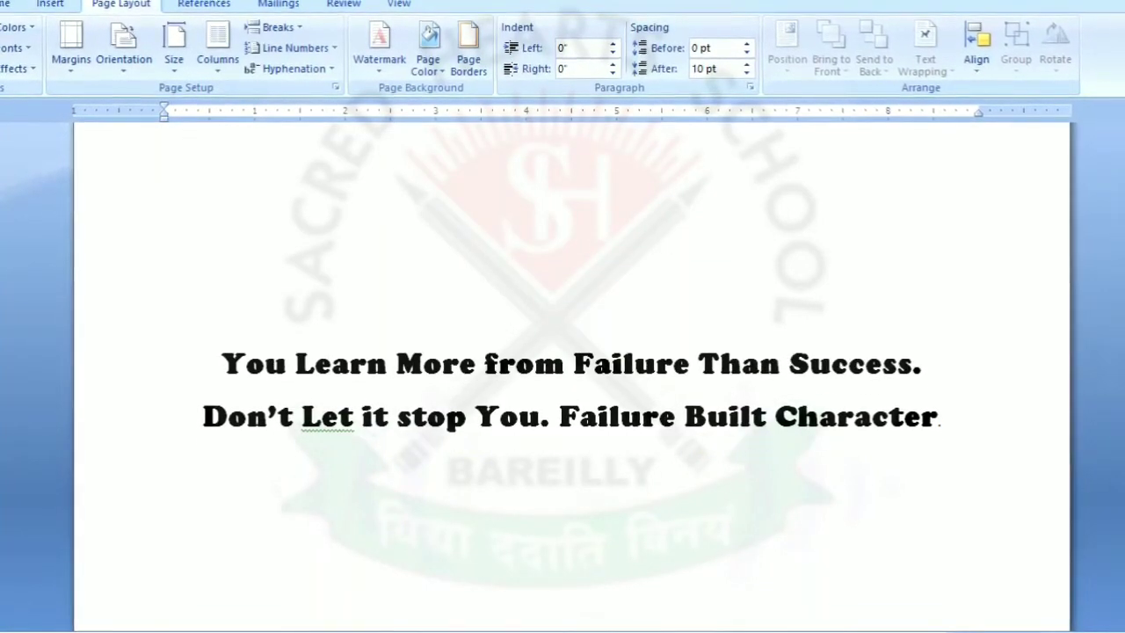
key(BackSpace)
key(BackSpace)
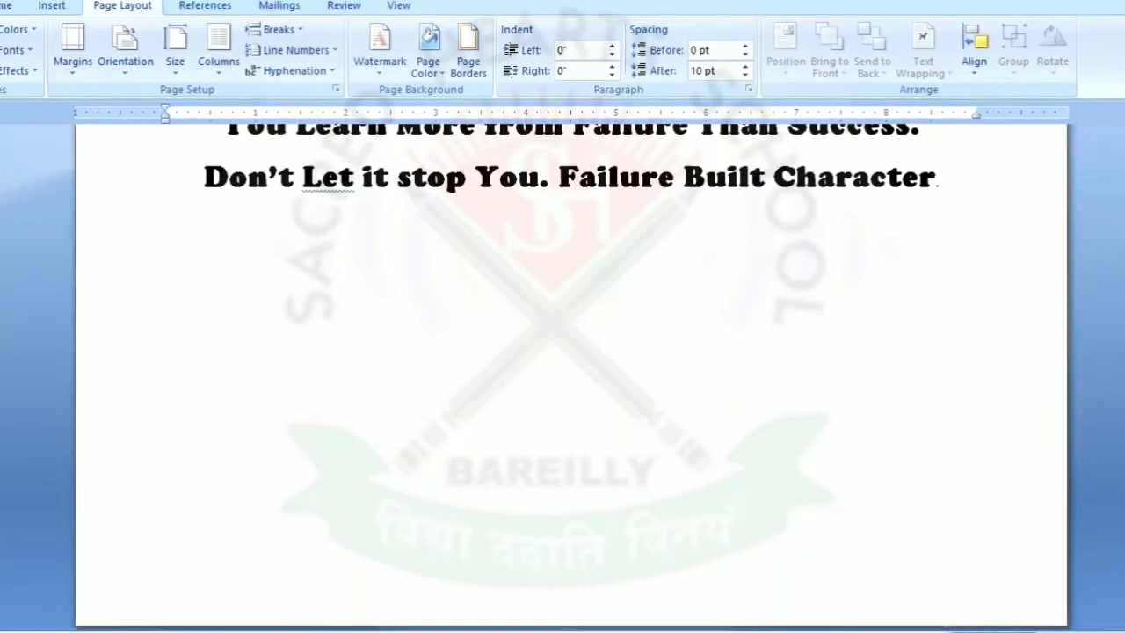